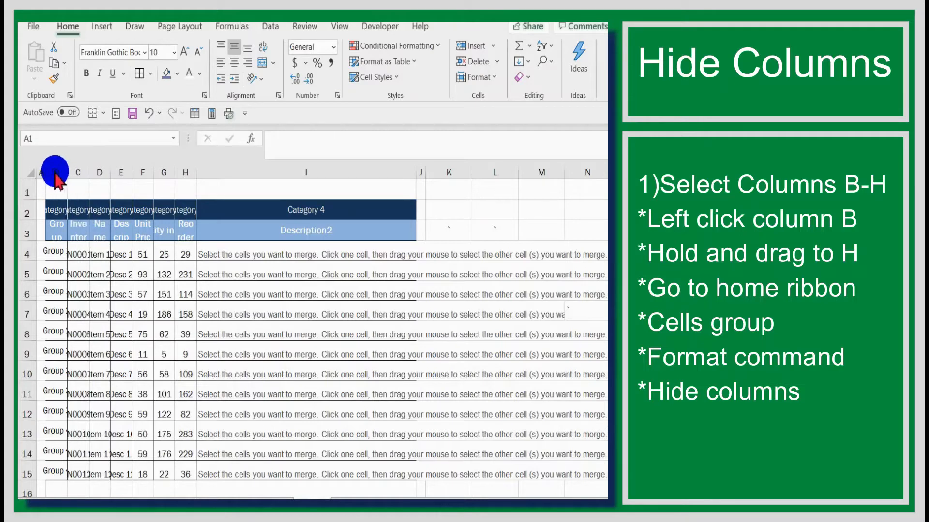
# - Hide columns B through H of the inventory table
pyautogui.moveTo(55, 166); pyautogui.dragTo(184, 180)
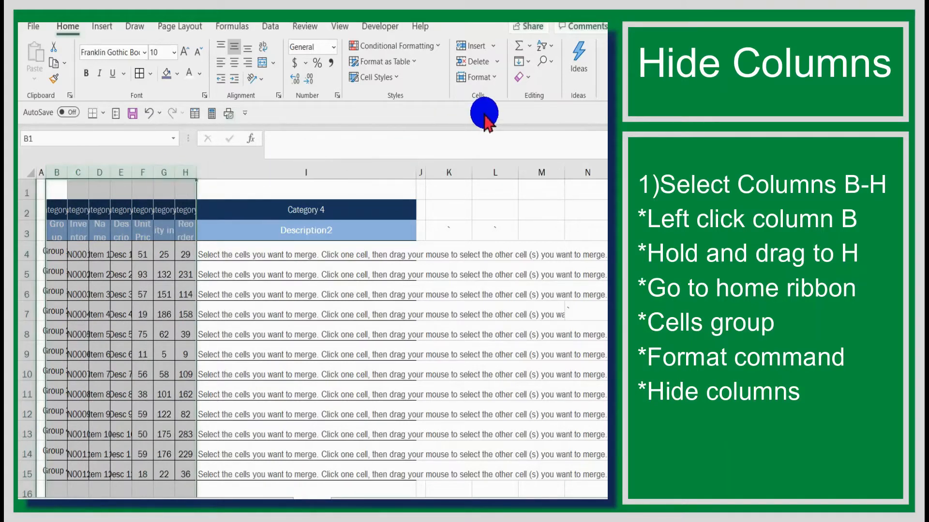
pyautogui.click(495, 78)
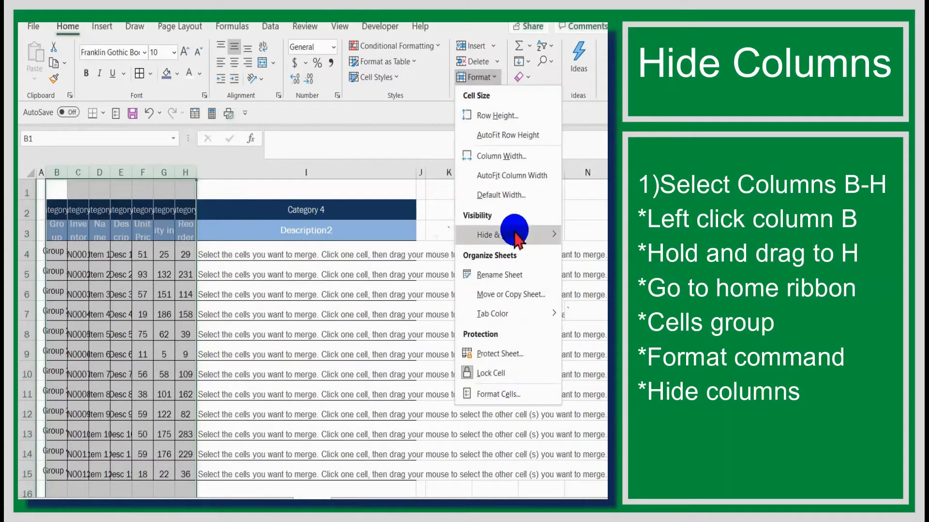
pyautogui.moveTo(514, 234)
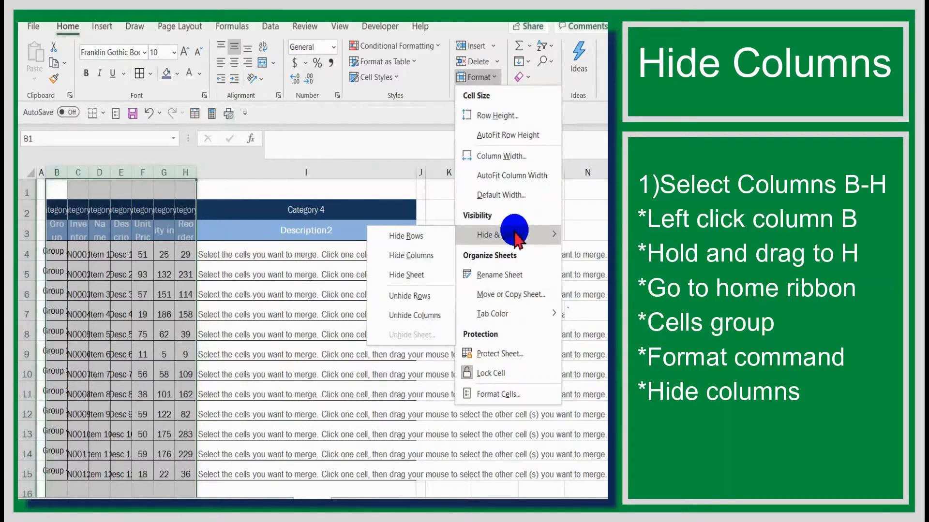
pyautogui.click(421, 255)
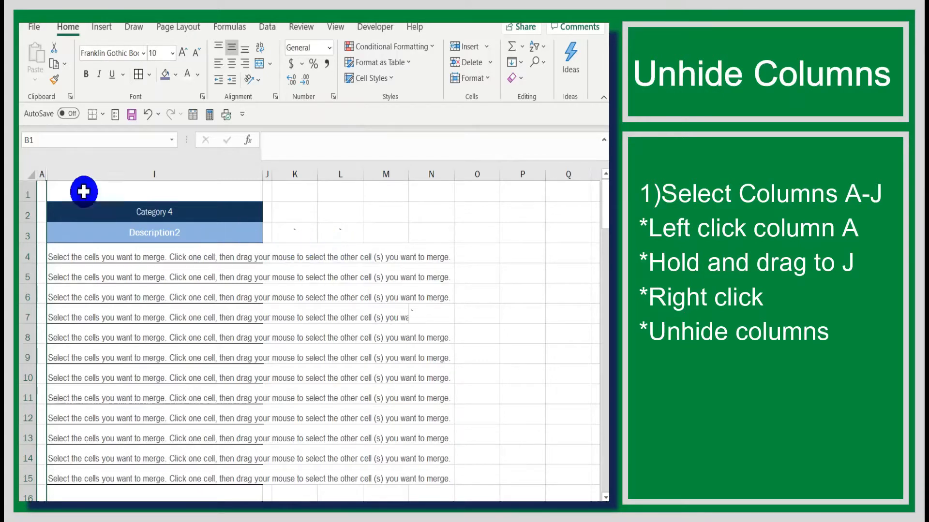
# - Unhide the hidden columns B through H by selecting the visible columns around them, A through I
pyautogui.moveTo(37, 173)
pyautogui.mouseDown()
pyautogui.moveTo(94, 170)
pyautogui.moveTo(68, 183)
pyautogui.moveTo(39, 182)
pyautogui.moveTo(201, 173)
pyautogui.moveTo(53, 171)
pyautogui.mouseUp()
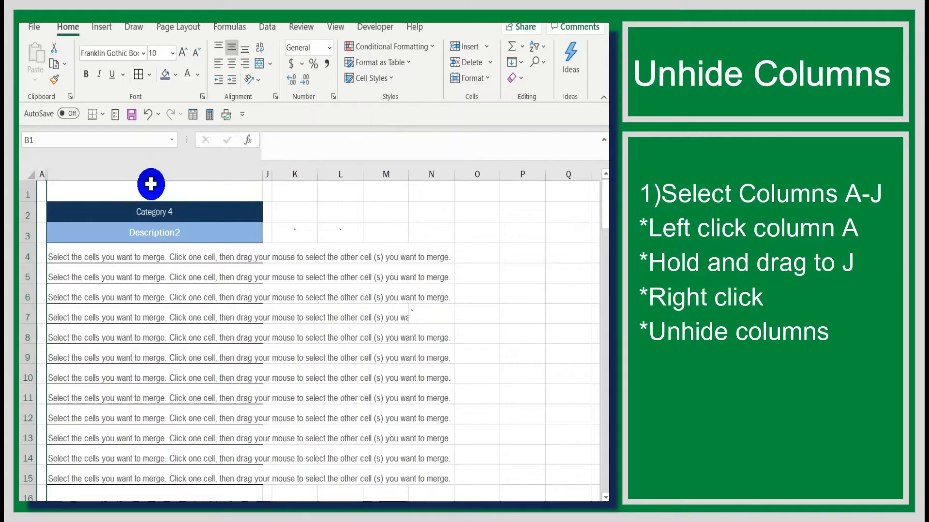
pyautogui.click(42, 175)
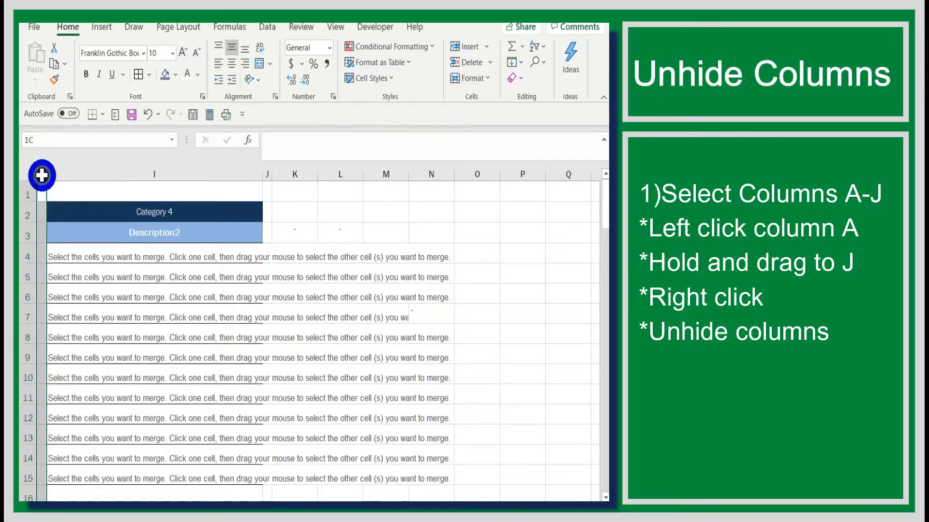
pyautogui.moveTo(42, 175); pyautogui.dragTo(98, 174)
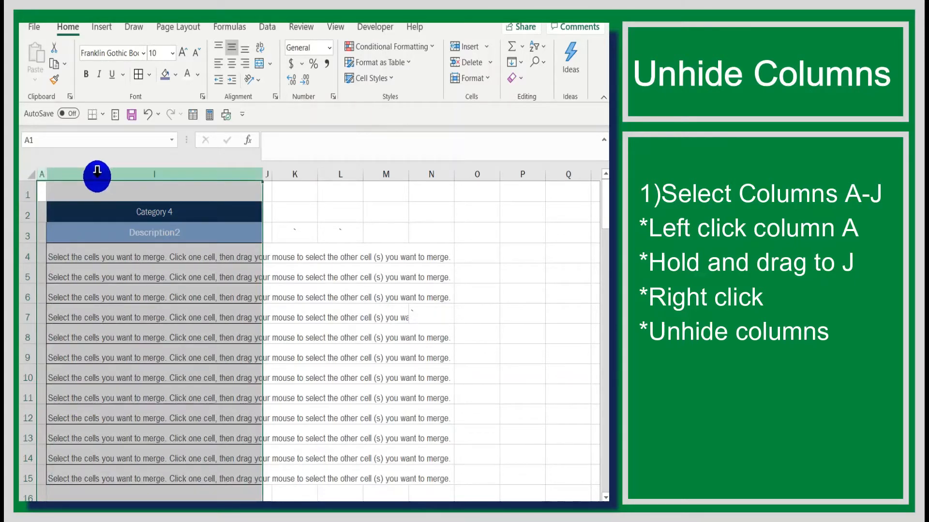
pyautogui.rightClick(48, 174)
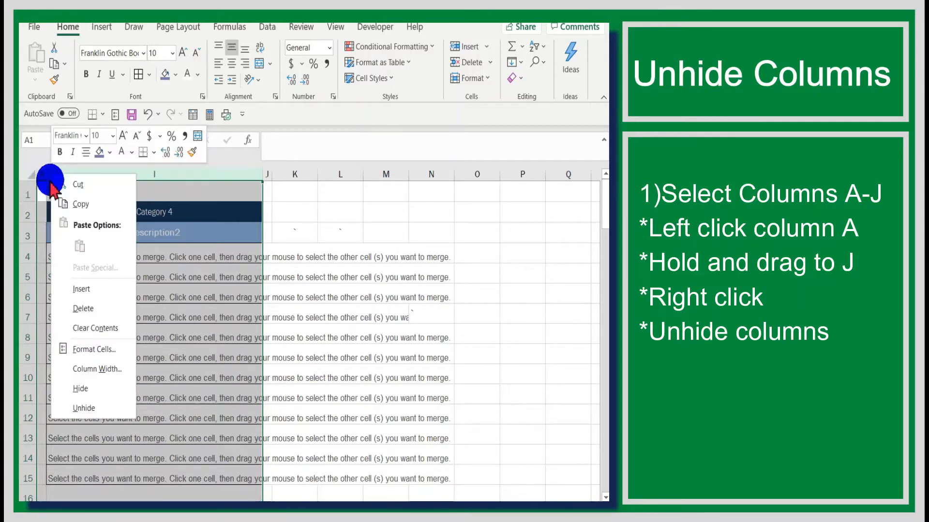
pyautogui.click(82, 408)
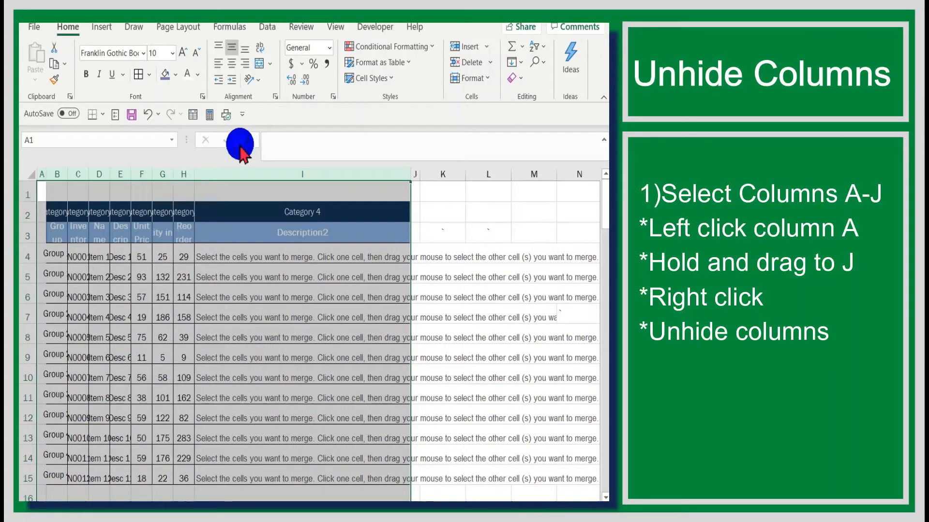
pyautogui.click(535, 23)
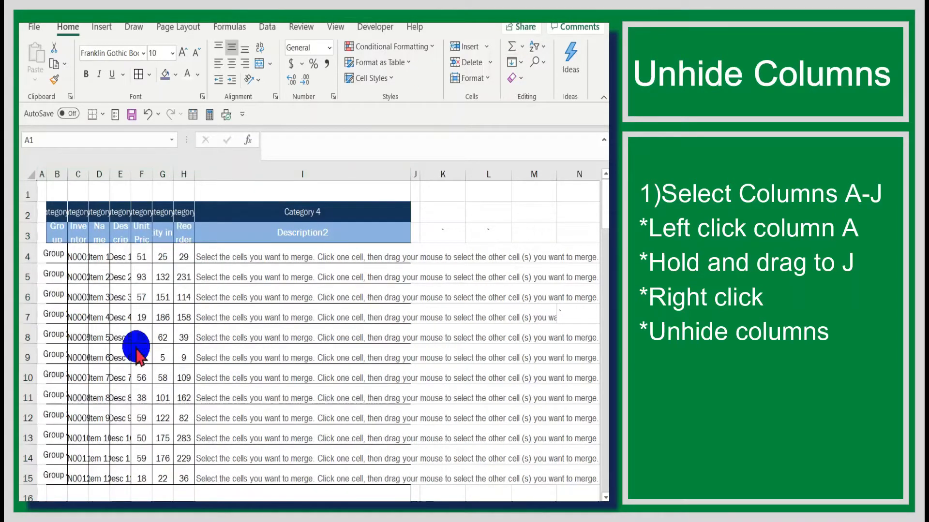
# - Hide rows 6 through 9 of the inventory table
pyautogui.click(28, 295)
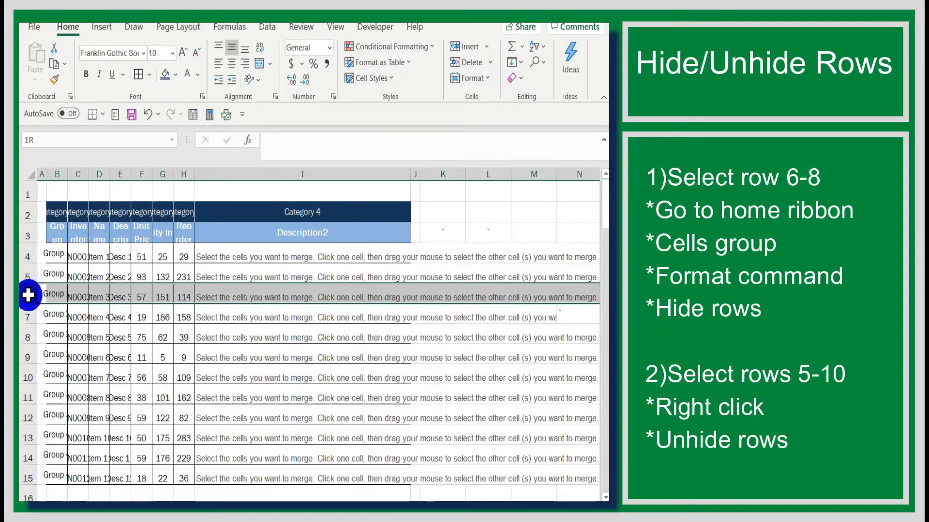
pyautogui.moveTo(28, 295); pyautogui.dragTo(26, 339)
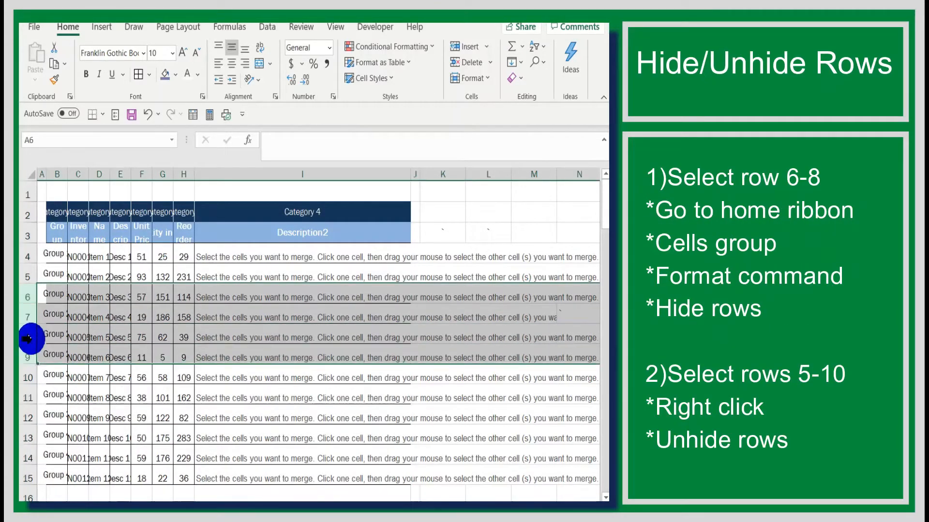
pyautogui.rightClick(30, 301)
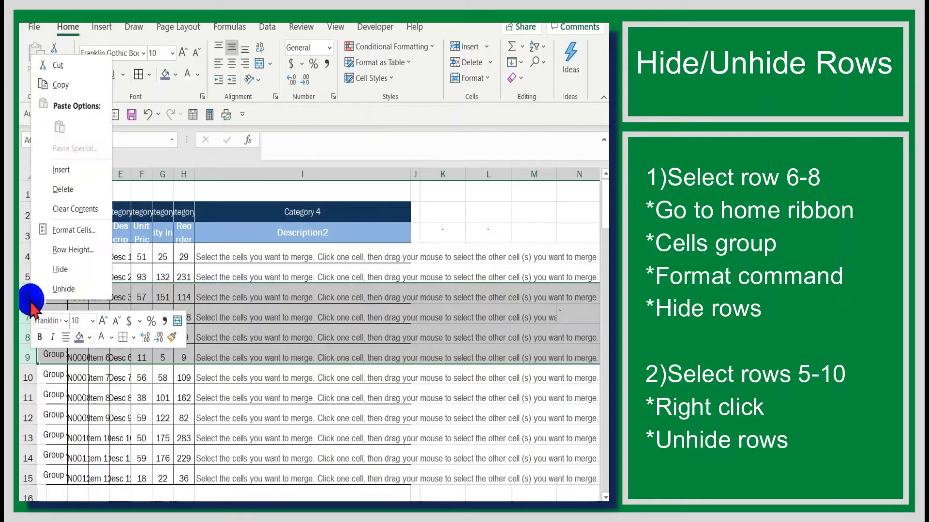
pyautogui.click(483, 77)
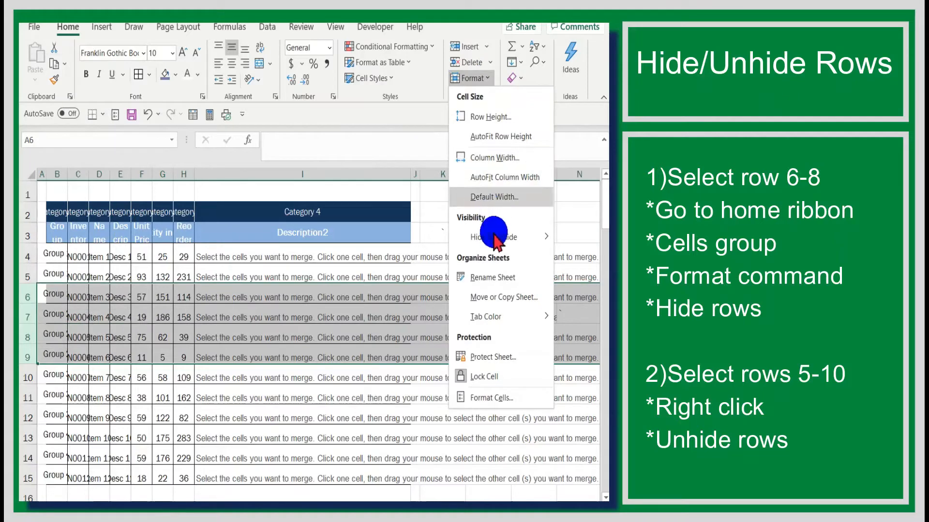
pyautogui.moveTo(546, 236)
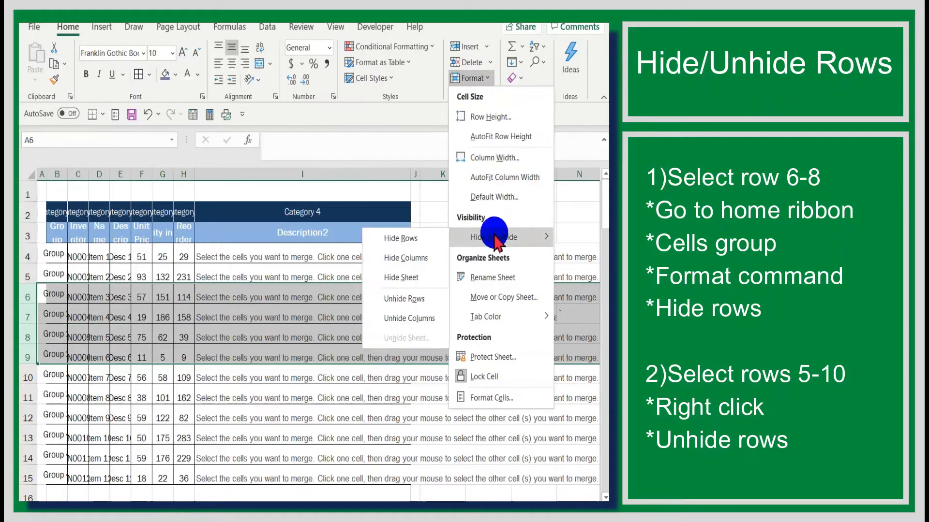
pyautogui.click(410, 239)
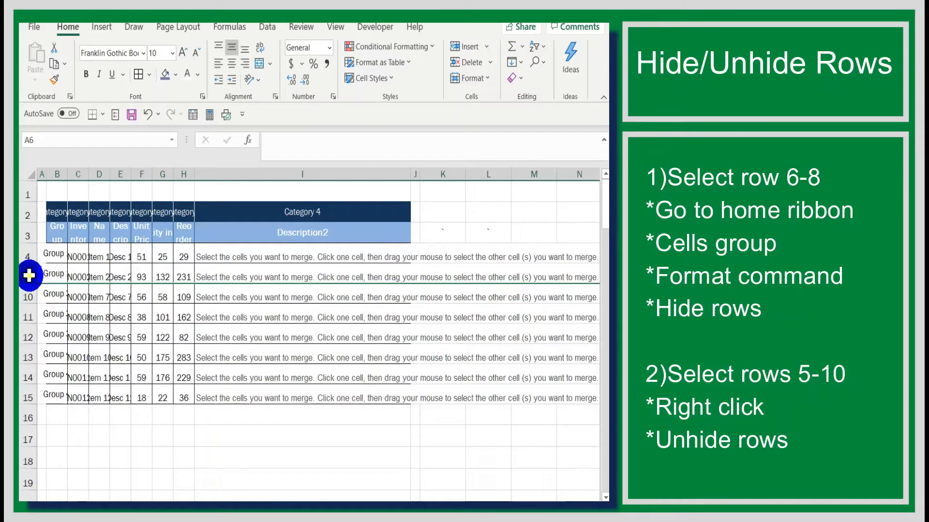
# - Select rows 5 and 10 and unhide the rows between them
pyautogui.moveTo(29, 276); pyautogui.dragTo(26, 293)
pyautogui.rightClick(27, 293)
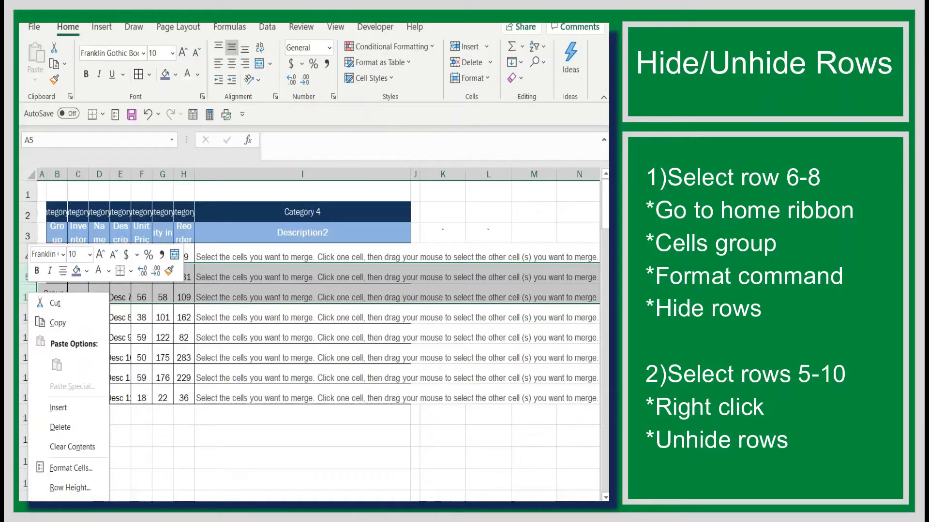
pyautogui.click(61, 521)
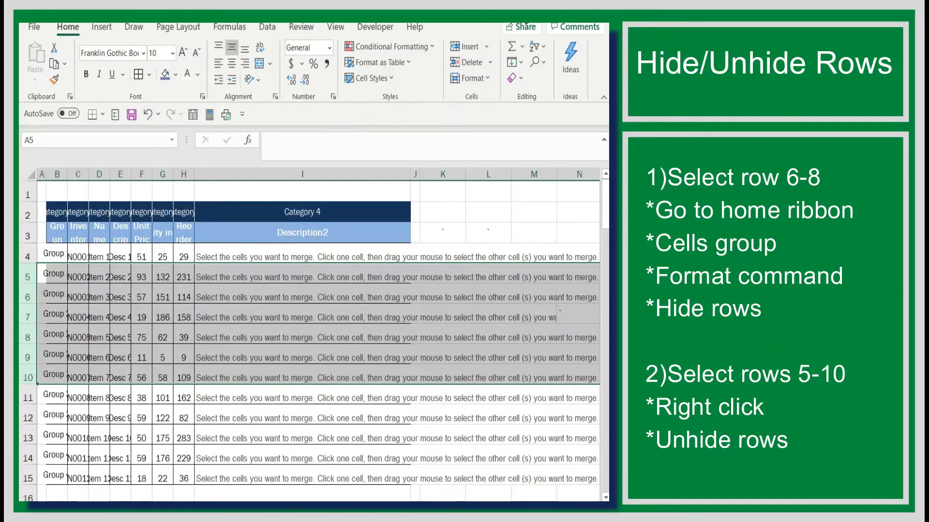
pyautogui.click(540, 17)
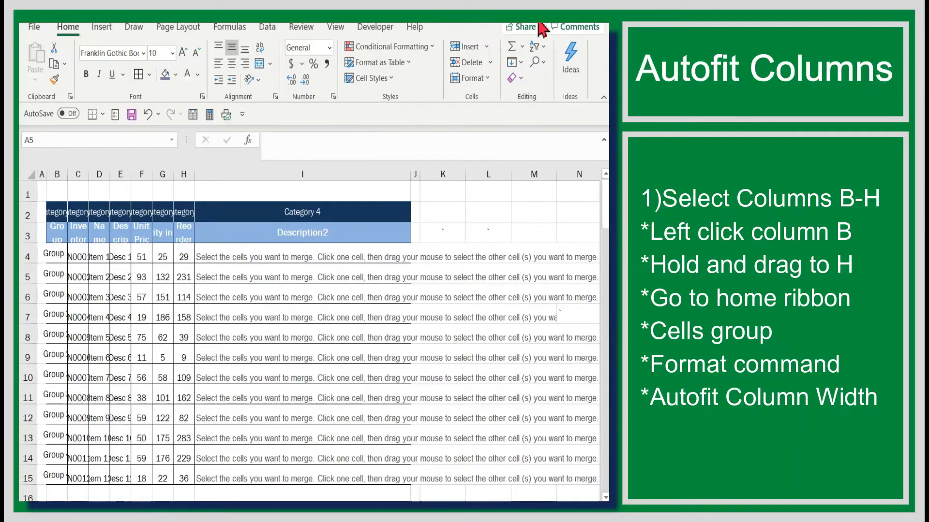
# - AutoFit the width of columns B through H to their contents and select the Quantity in Stock header cell
pyautogui.click(57, 173)
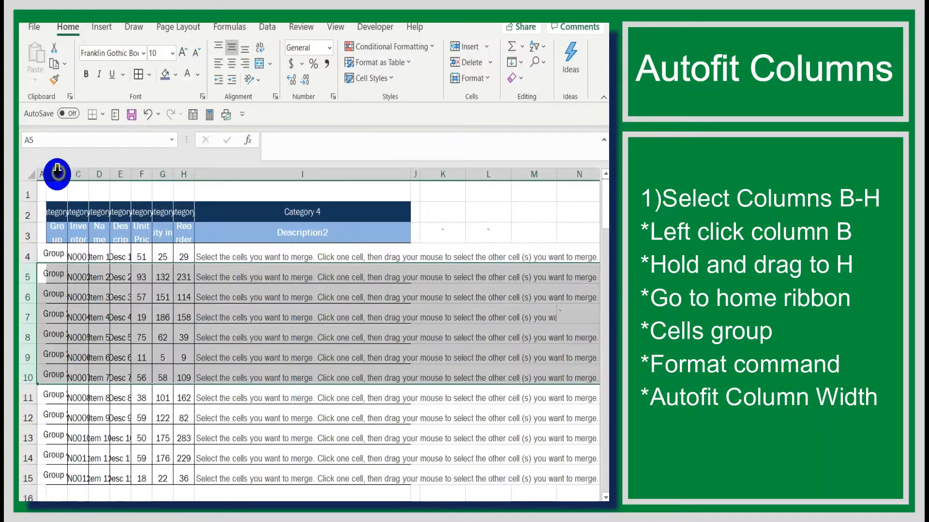
pyautogui.moveTo(57, 174); pyautogui.dragTo(182, 173)
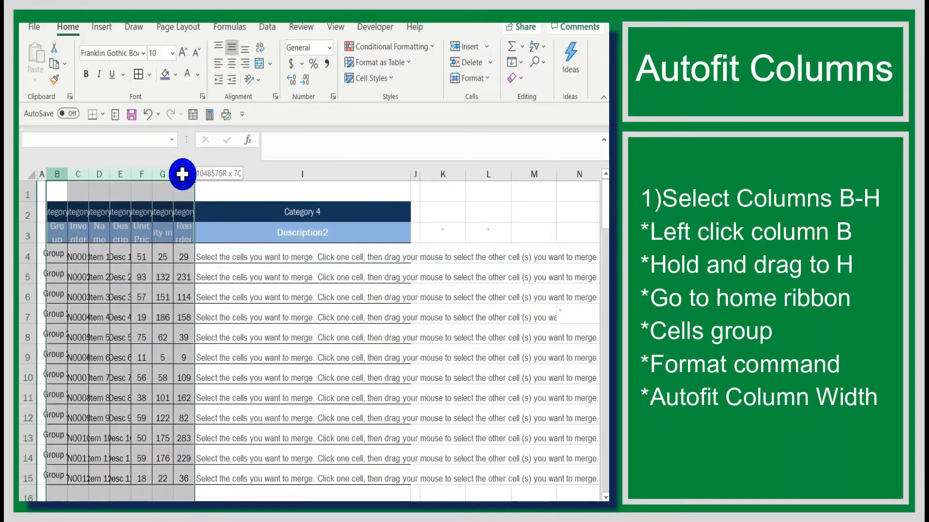
pyautogui.click(488, 80)
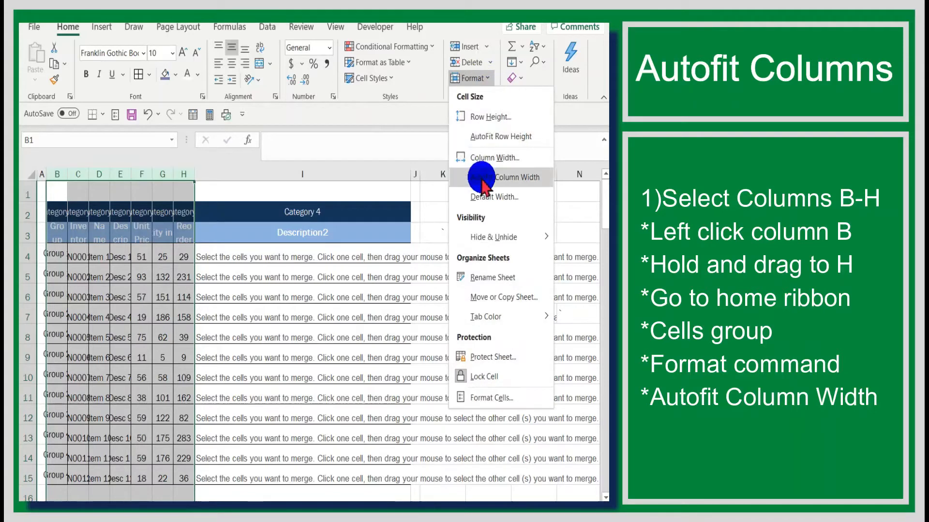
pyautogui.click(506, 177)
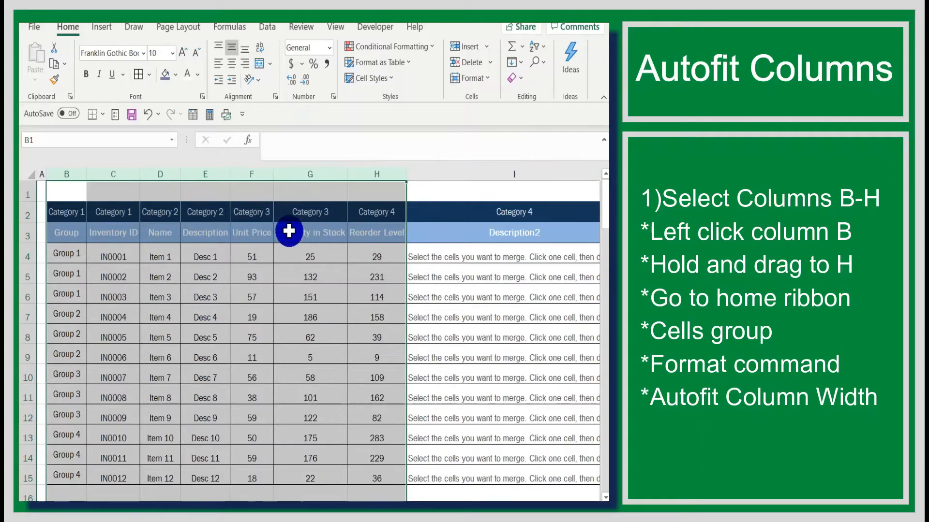
pyautogui.click(318, 234)
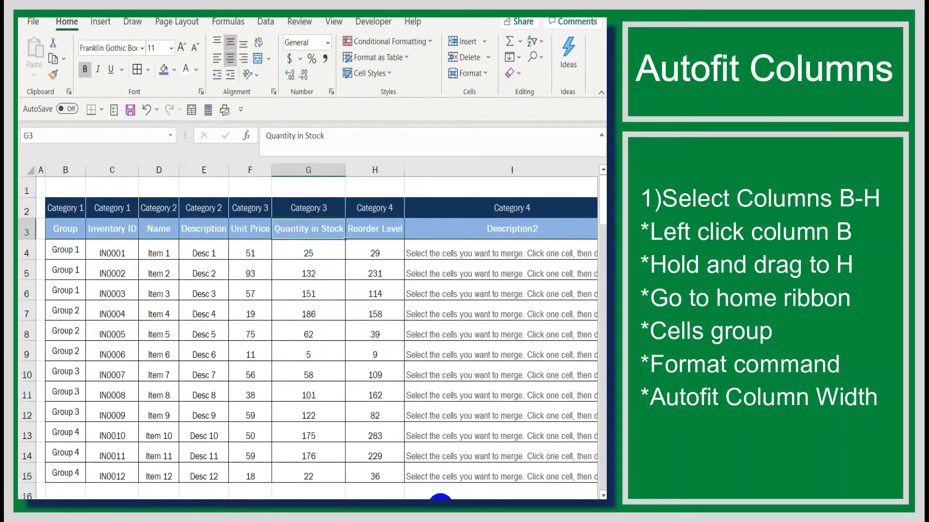
# - AutoFit the width of column I, Description2, to its contents
pyautogui.moveTo(442, 498); pyautogui.dragTo(492, 495)
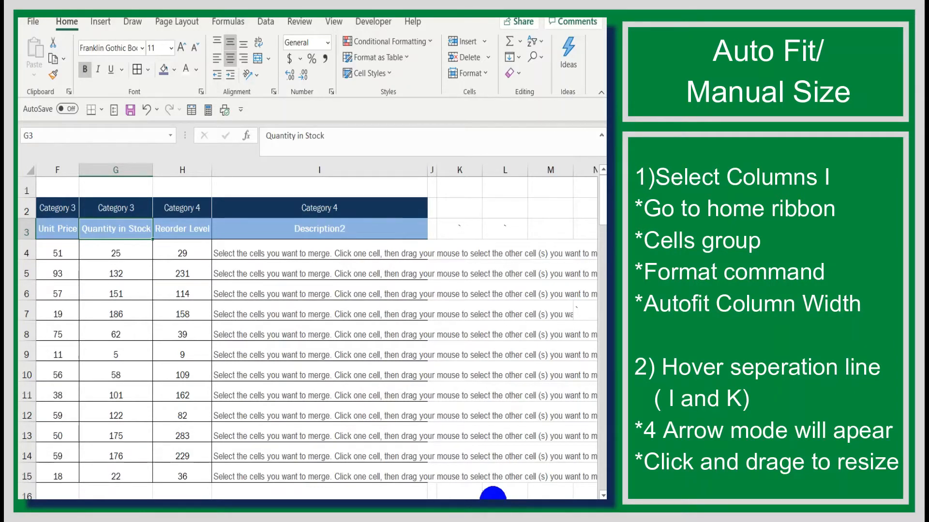
pyautogui.click(331, 169)
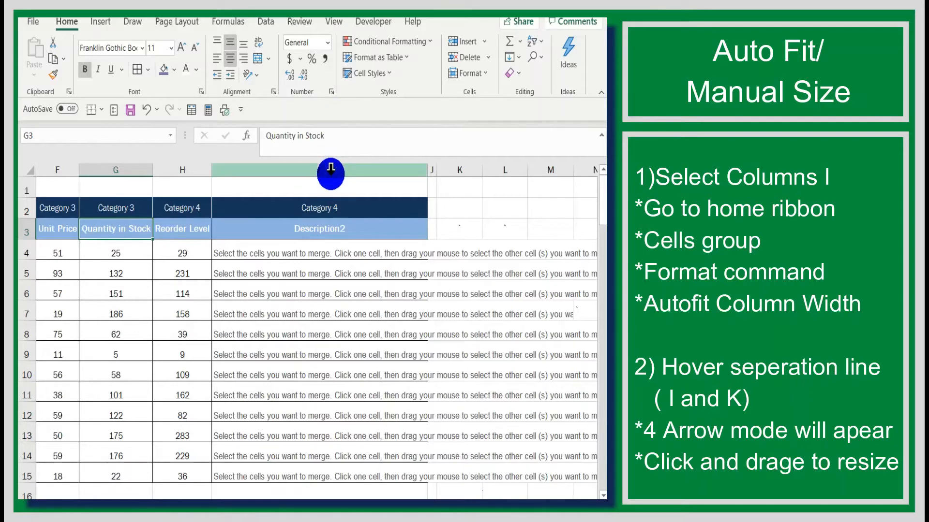
pyautogui.click(331, 173)
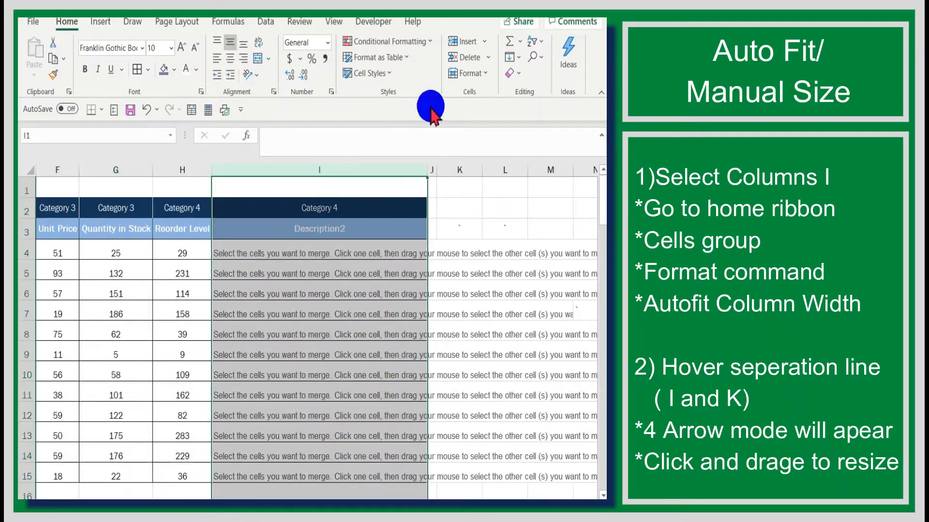
pyautogui.click(484, 43)
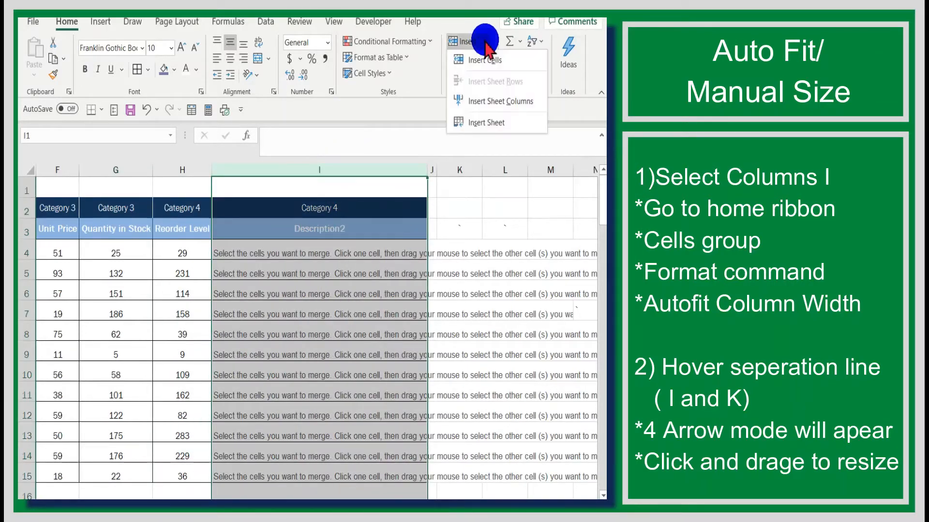
pyautogui.click(484, 42)
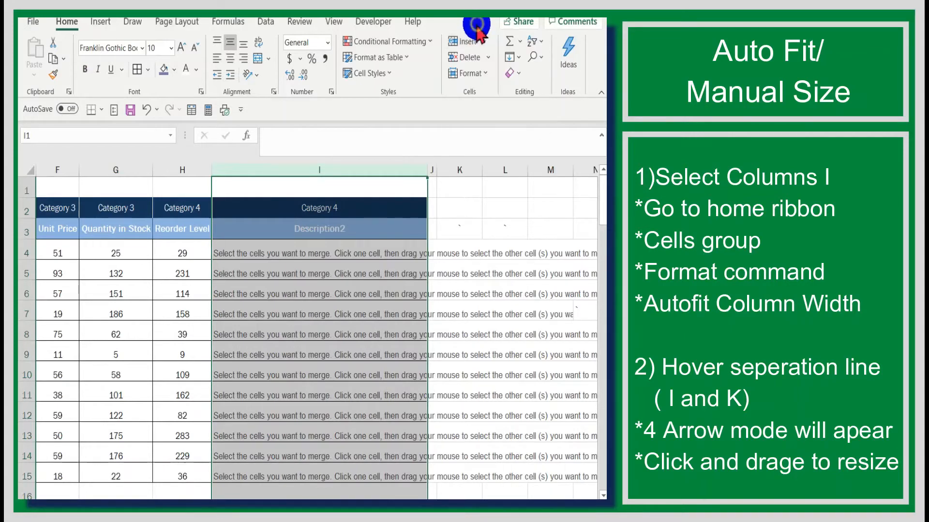
pyautogui.click(481, 72)
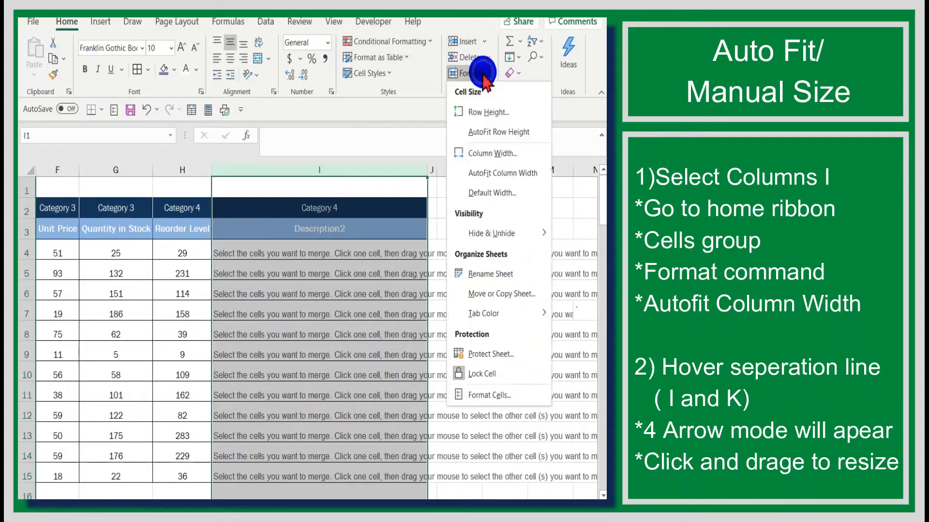
pyautogui.click(494, 178)
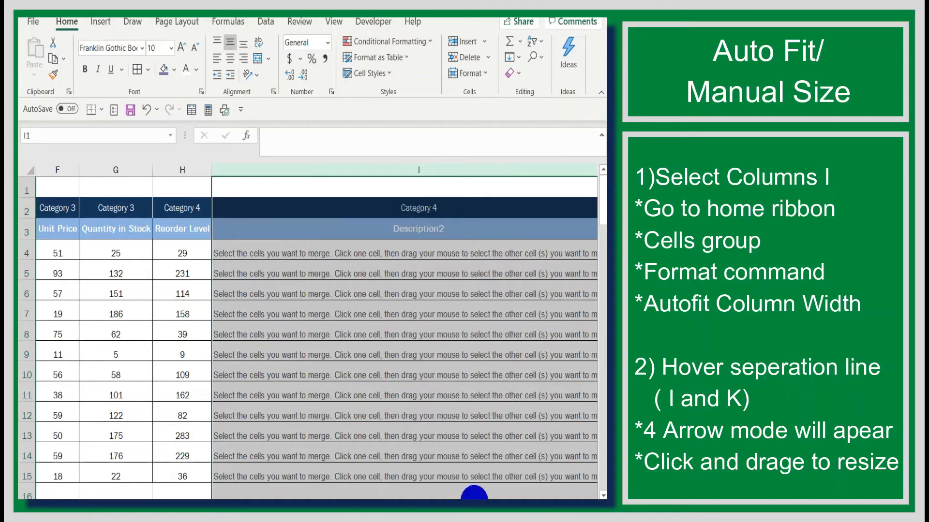
# - Deselect column I by selecting cell K9, and manually narrow column I to about half its width
pyautogui.moveTo(477, 497); pyautogui.dragTo(493, 499)
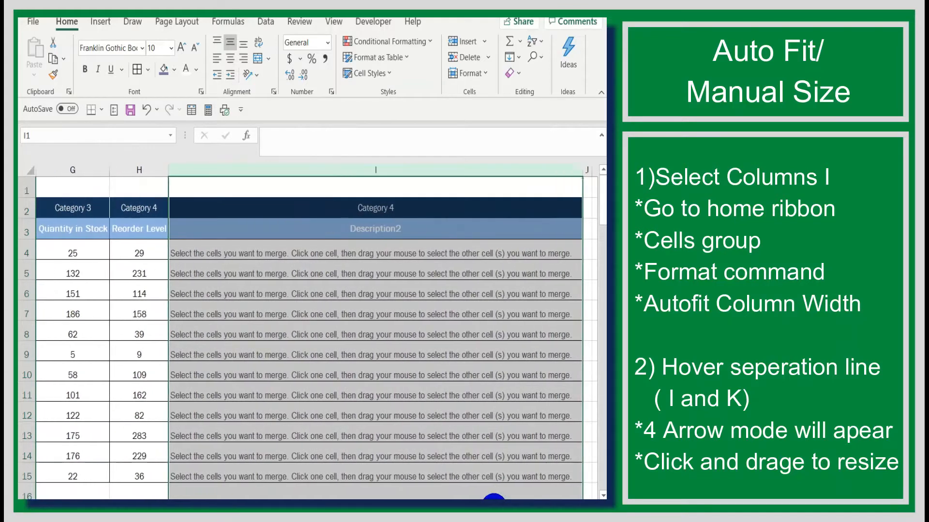
pyautogui.hscroll(1, 529, 425)
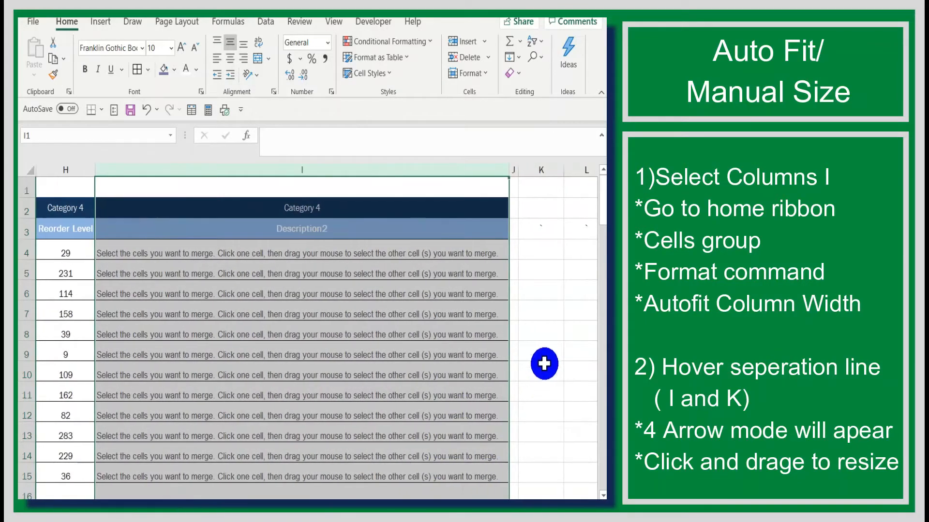
pyautogui.click(544, 355)
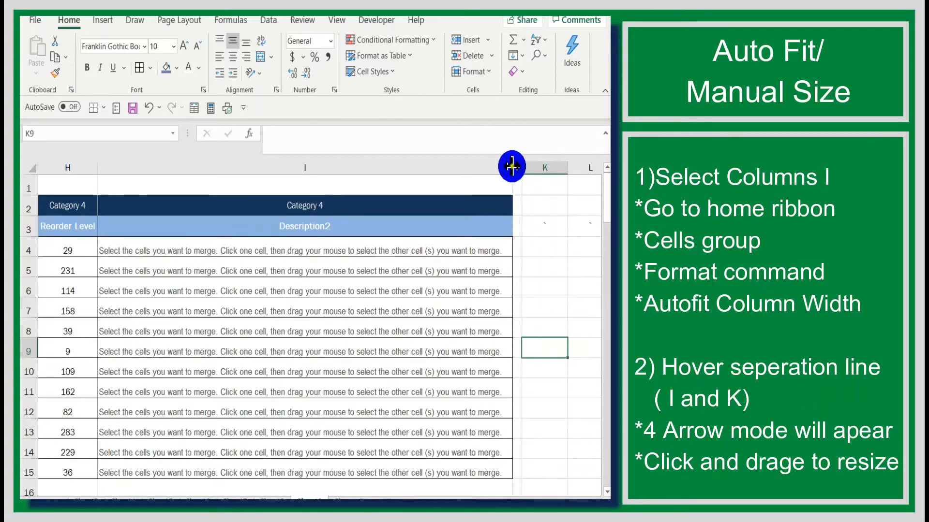
pyautogui.moveTo(512, 167); pyautogui.dragTo(308, 172)
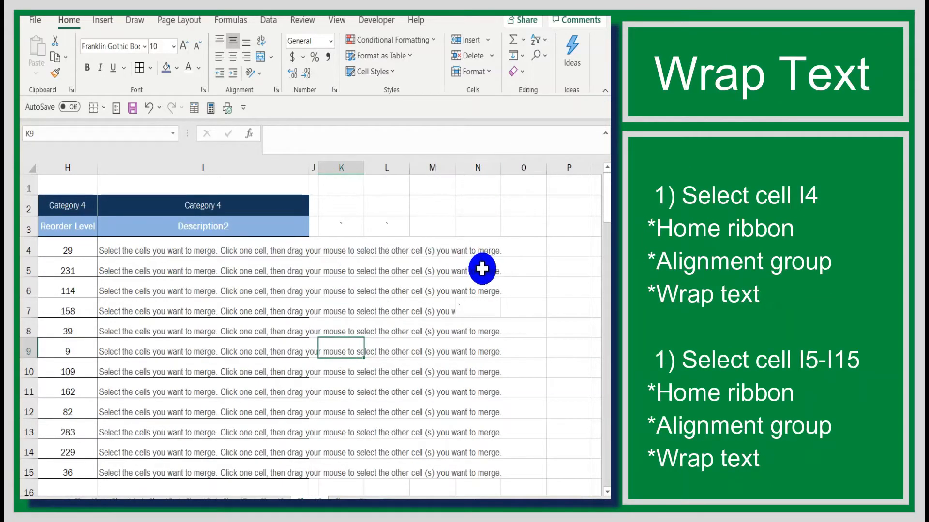
# - Wrap the text in cell I4 and in the remaining Description2 cells down to I15
pyautogui.click(139, 250)
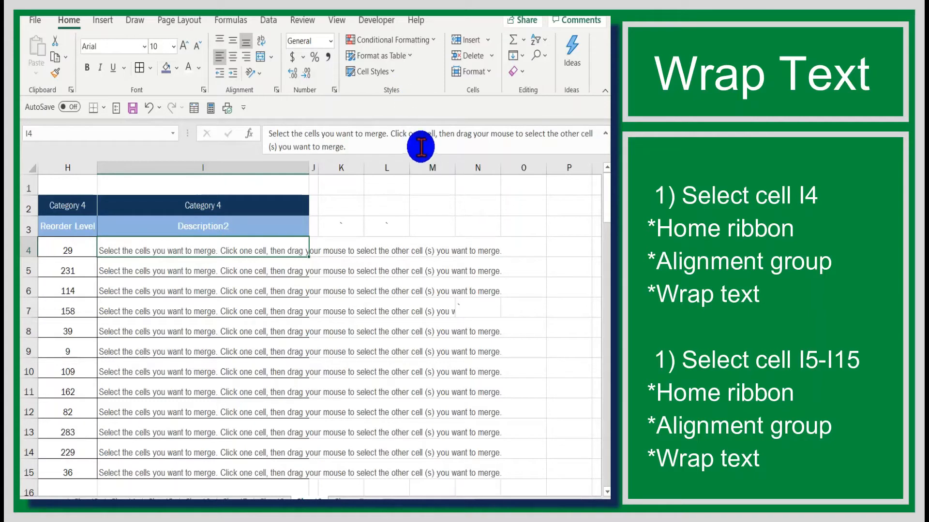
pyautogui.click(262, 42)
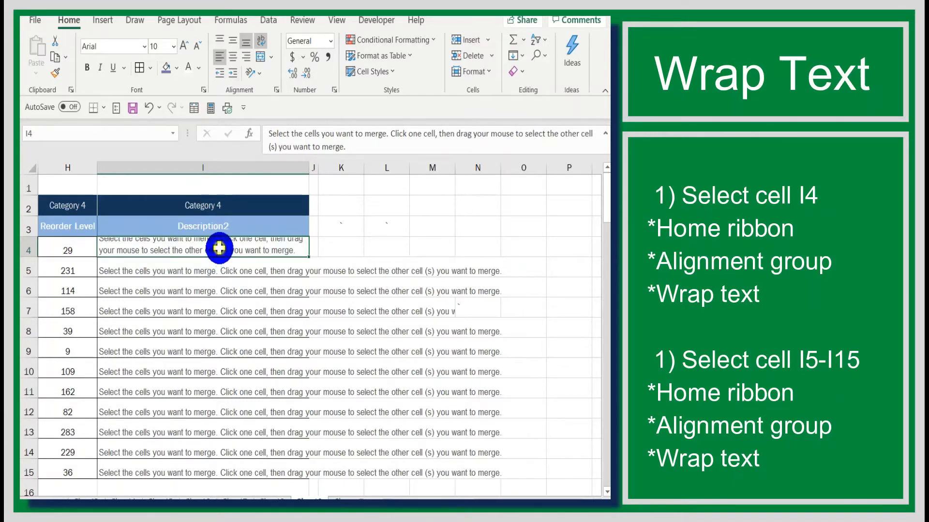
pyautogui.moveTo(219, 248); pyautogui.dragTo(233, 466)
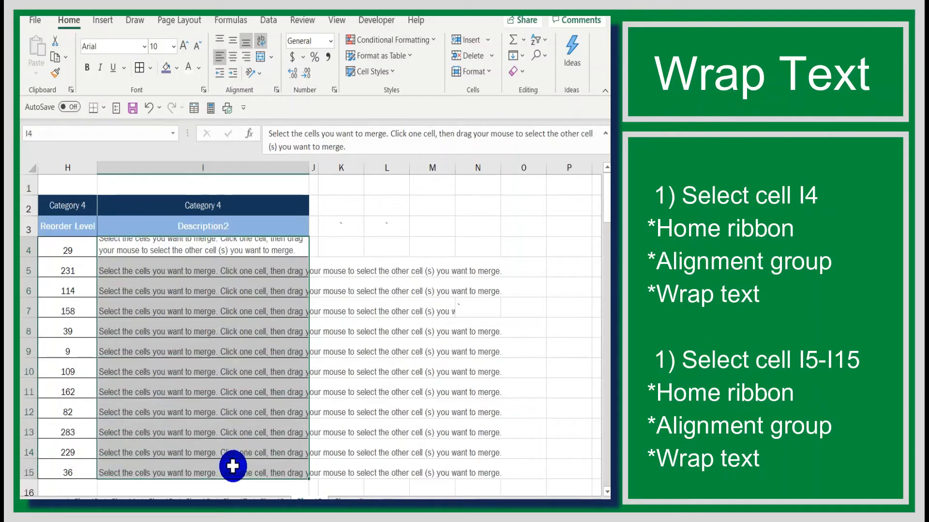
pyautogui.click(261, 40)
pyautogui.click(262, 39)
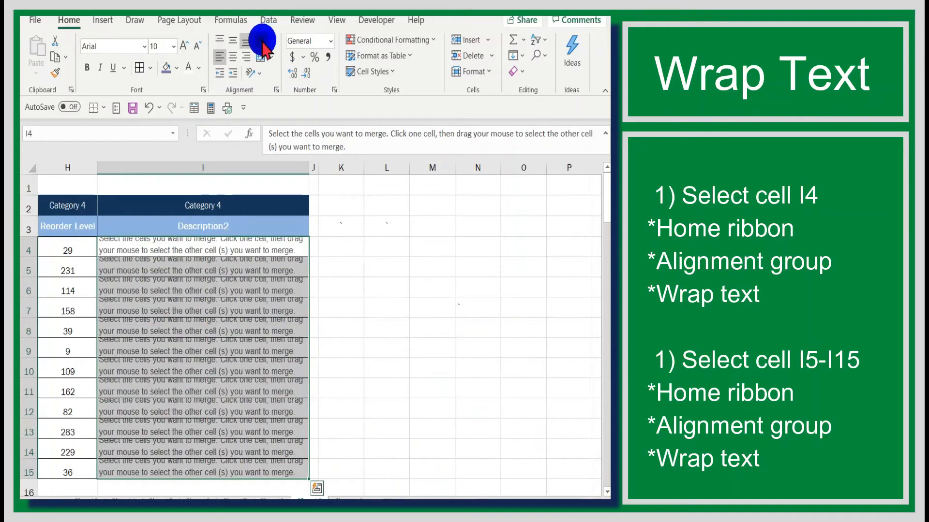
# - Manually increase the height of row 4 to about 30 so both lines of wrapped text fit
pyautogui.moveTo(495, 495); pyautogui.dragTo(407, 497)
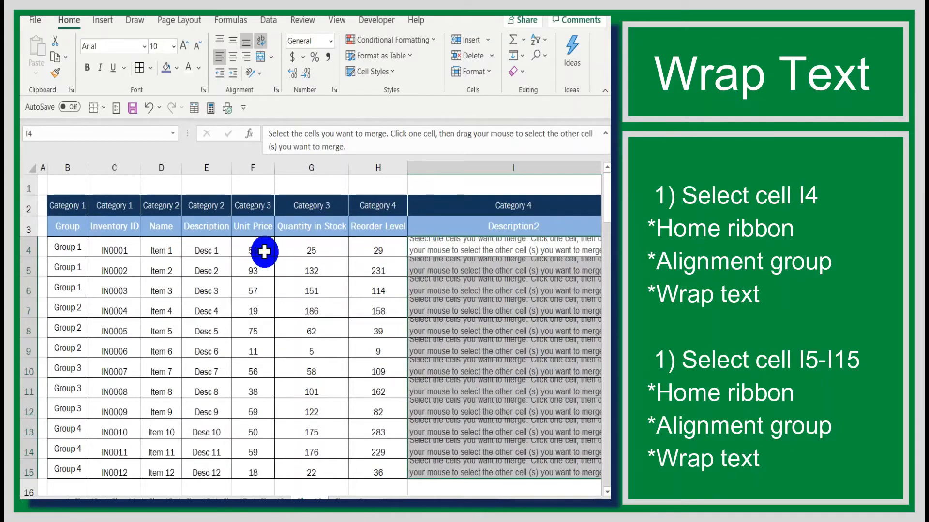
pyautogui.click(73, 189)
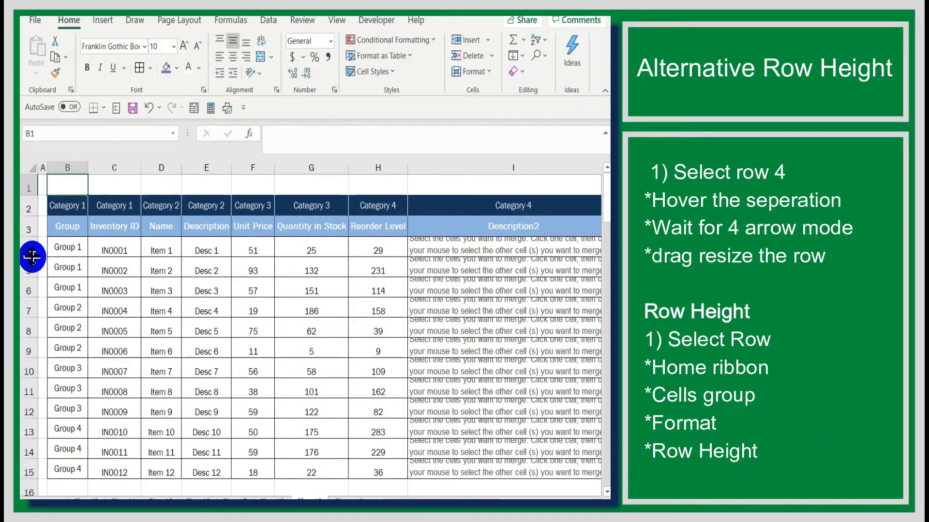
pyautogui.moveTo(30, 257); pyautogui.dragTo(31, 264)
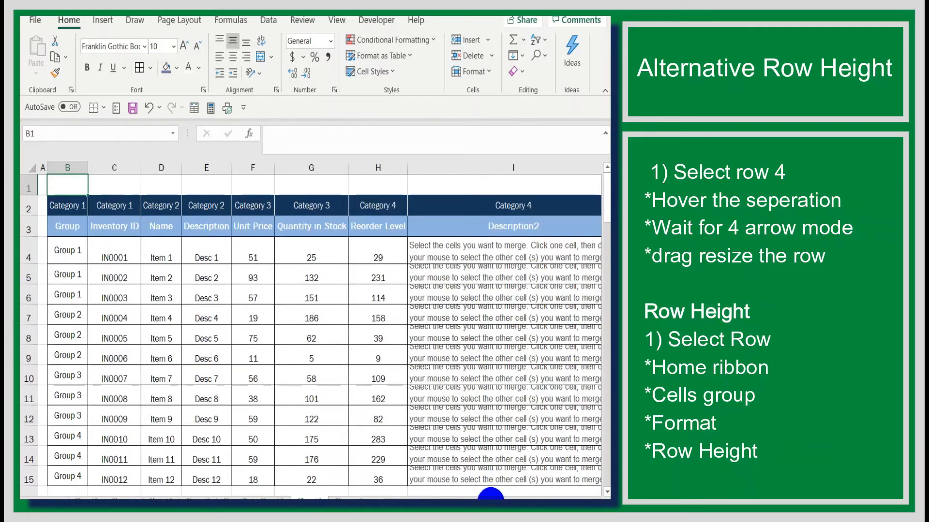
pyautogui.moveTo(489, 493)
pyautogui.mouseDown()
pyautogui.moveTo(520, 494)
pyautogui.moveTo(490, 493)
pyautogui.mouseUp()
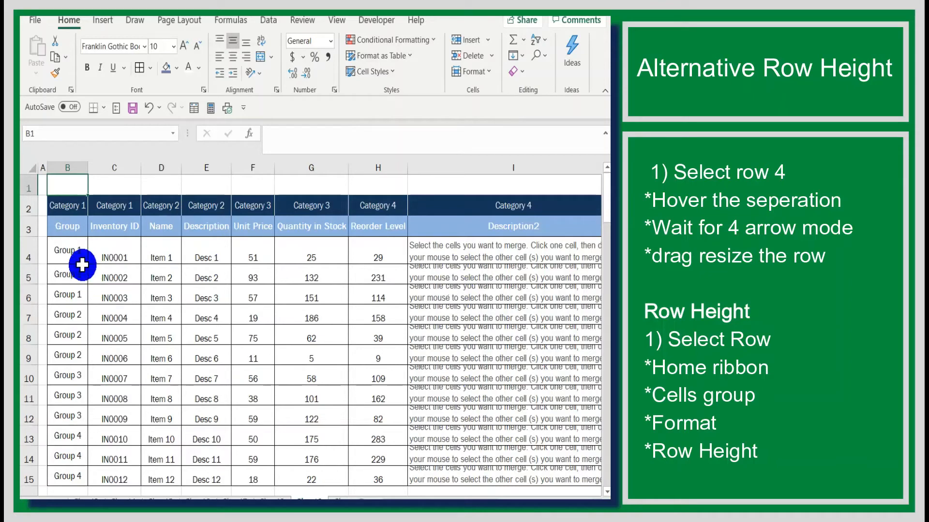
# - Check row 4's height in the Row Height setting without changing it, and again at the row's lower boundary
pyautogui.click(29, 251)
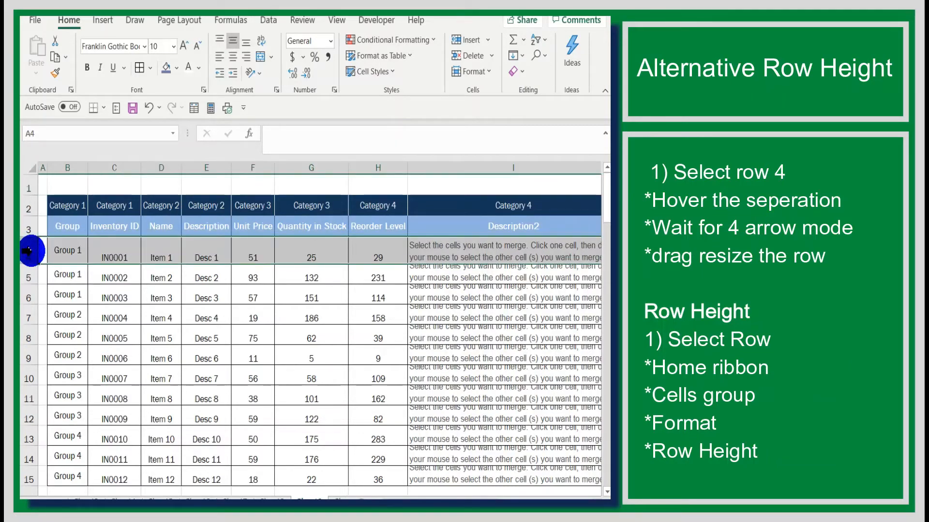
pyautogui.click(492, 73)
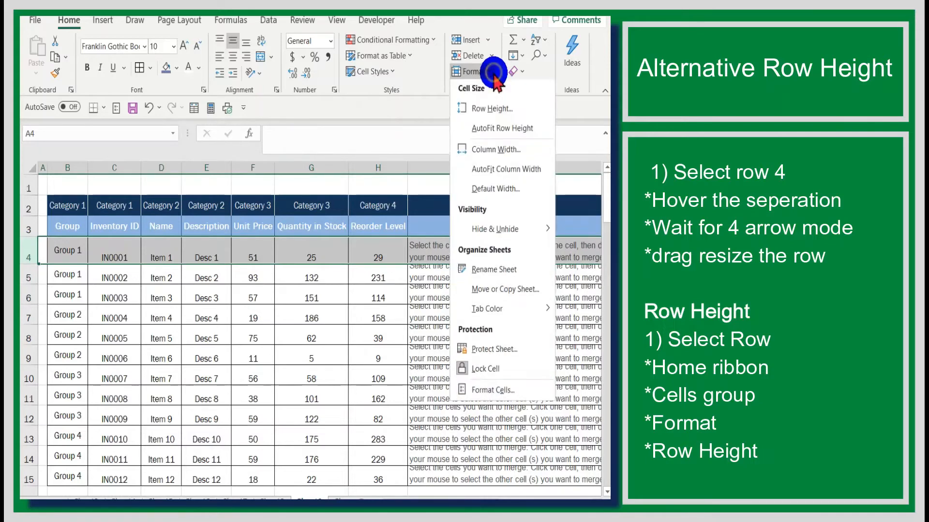
pyautogui.click(503, 111)
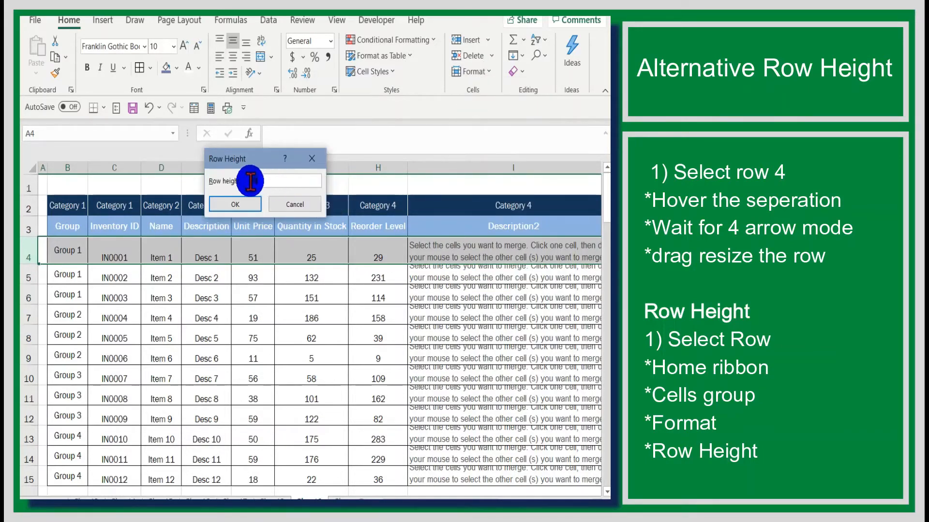
pyautogui.write('30')
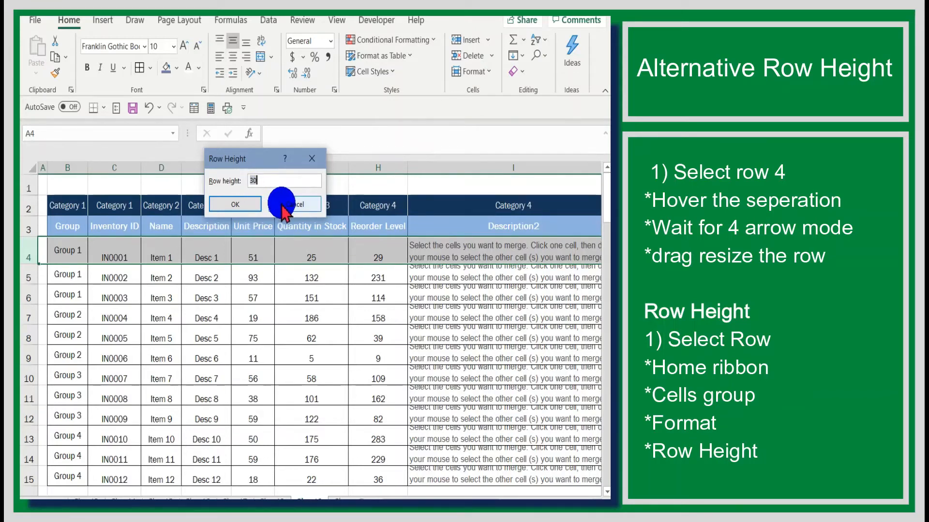
pyautogui.click(282, 206)
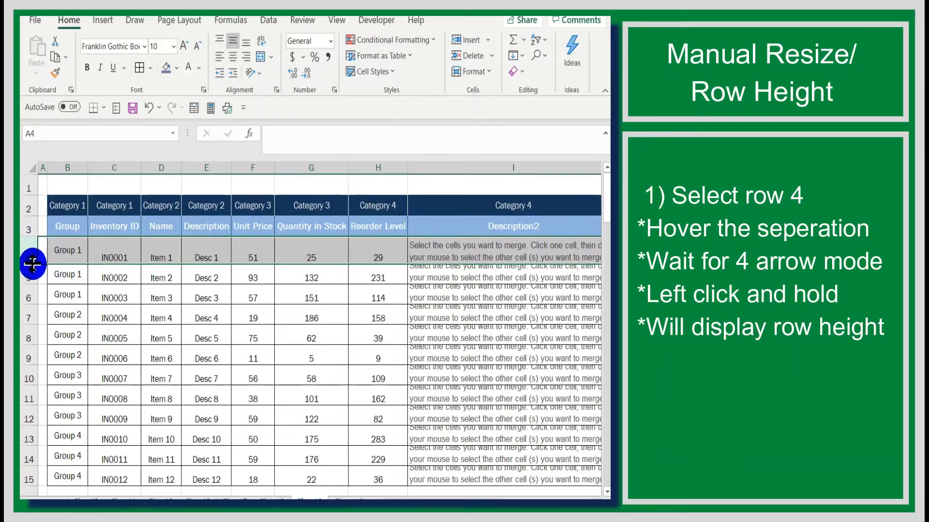
pyautogui.moveTo(33, 264); pyautogui.dragTo(32, 262)
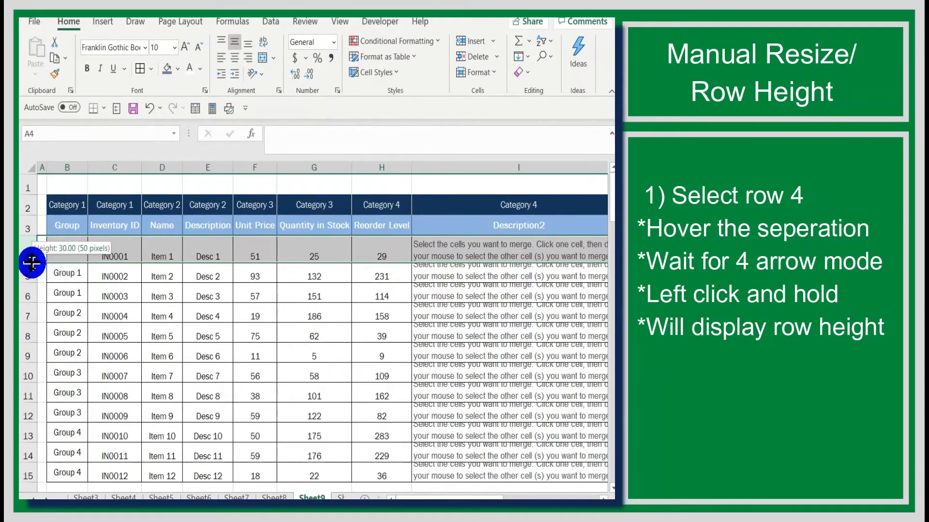
pyautogui.moveTo(32, 263); pyautogui.dragTo(32, 263)
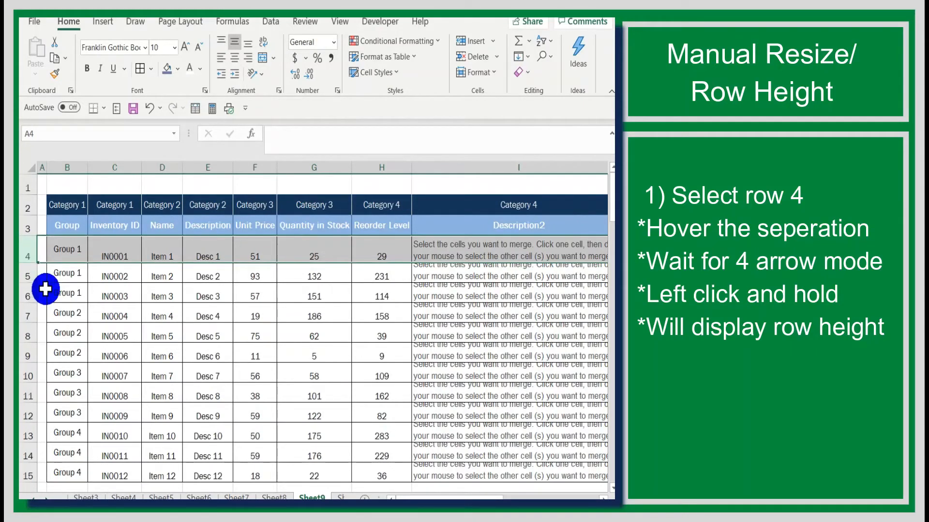
# - Set the height of rows 5 through 15 to 30 and deselect them by selecting cell M9
pyautogui.click(28, 275)
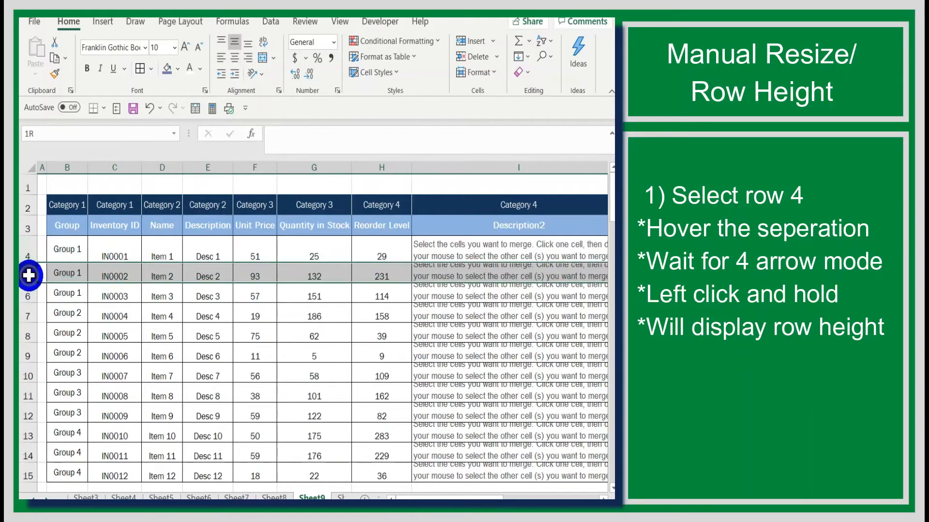
pyautogui.moveTo(28, 277); pyautogui.dragTo(25, 474)
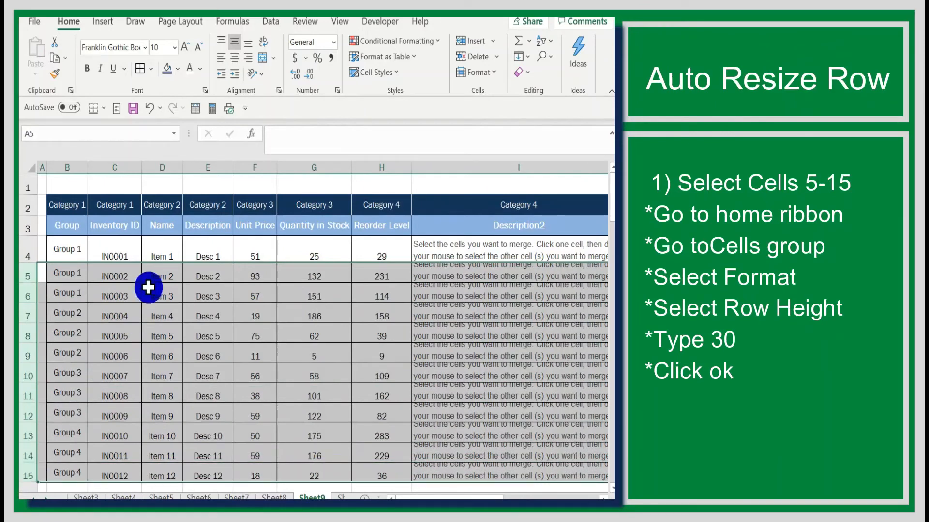
pyautogui.click(493, 74)
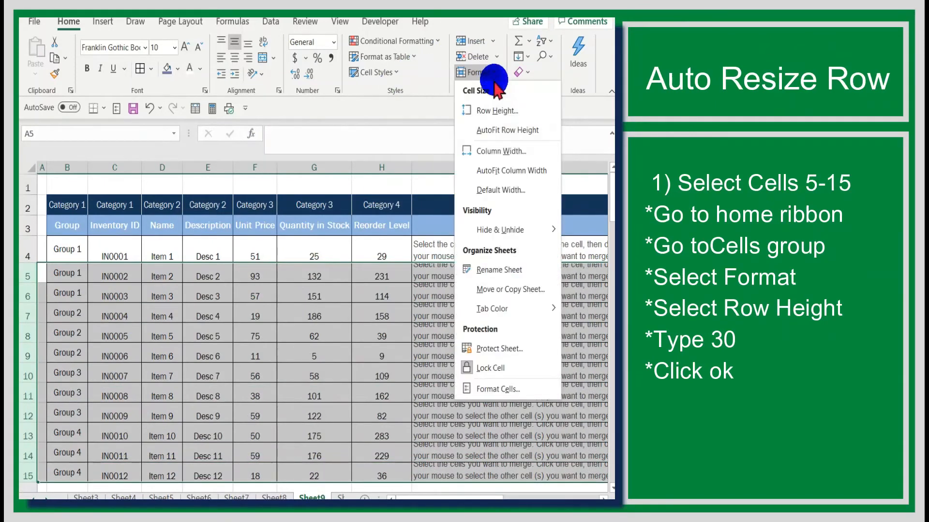
pyautogui.click(496, 113)
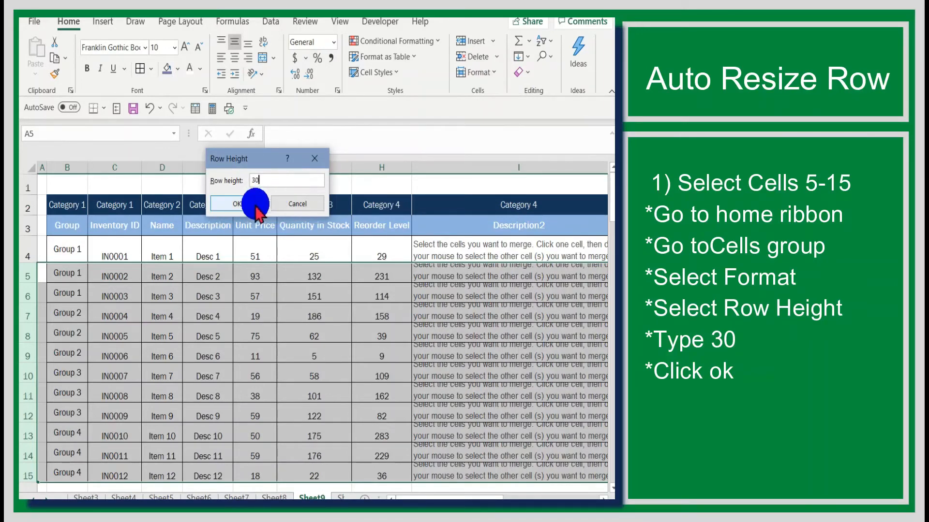
pyautogui.click(240, 202)
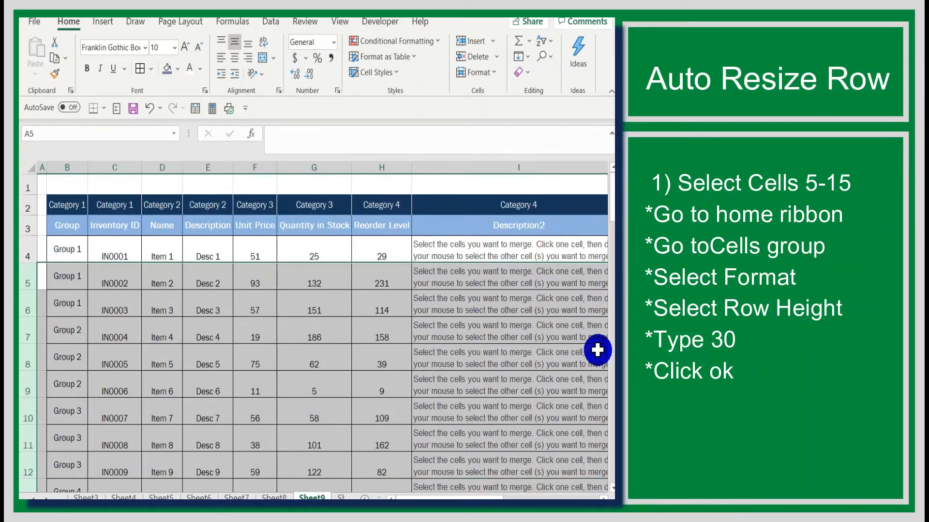
pyautogui.moveTo(479, 494); pyautogui.dragTo(540, 455)
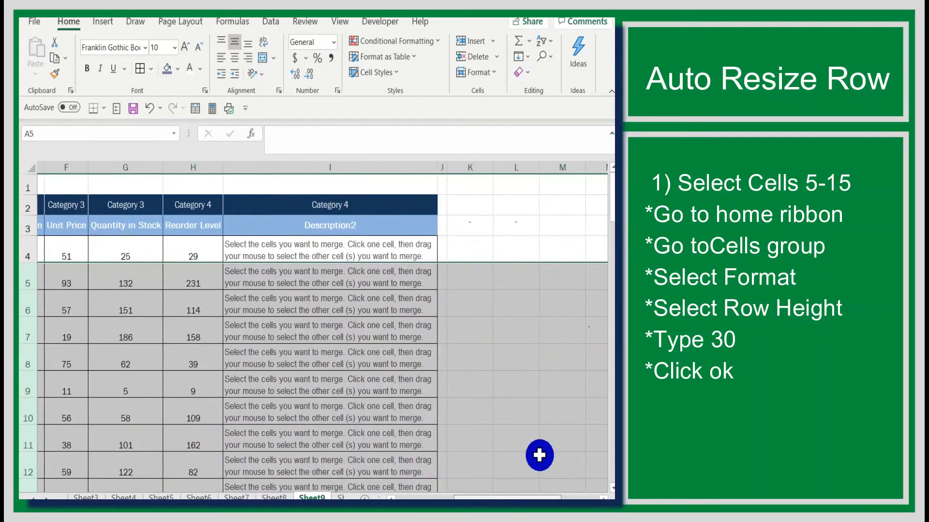
pyautogui.click(541, 380)
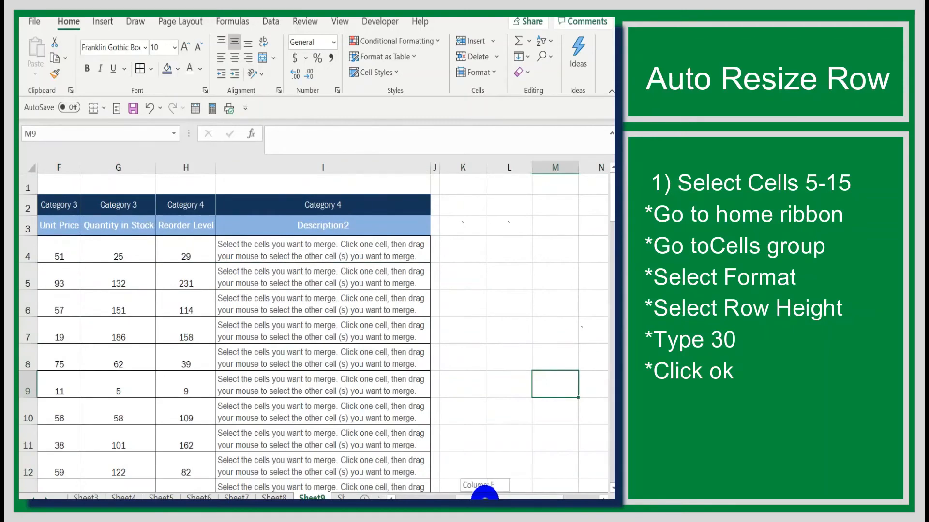
# - Insert a blank column before the Description column E and delete the inserted column
pyautogui.moveTo(484, 495); pyautogui.dragTo(429, 492)
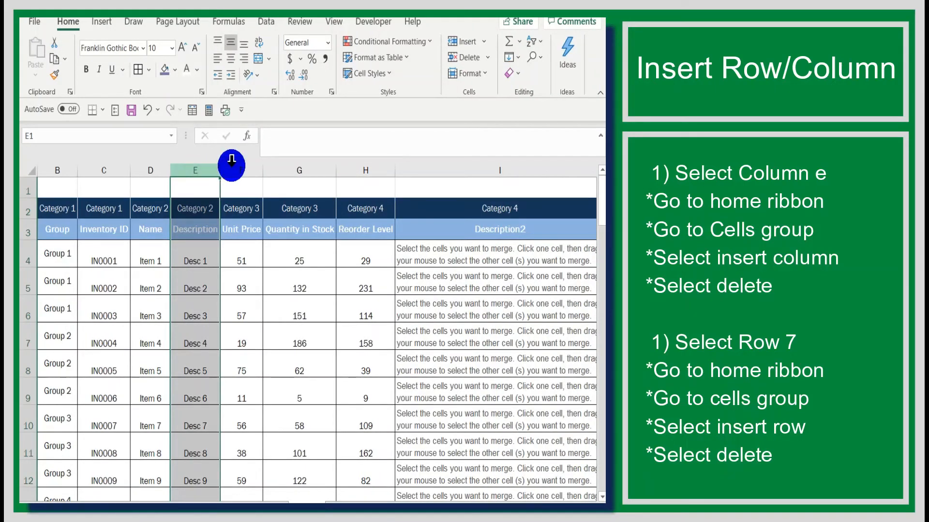
pyautogui.click(479, 42)
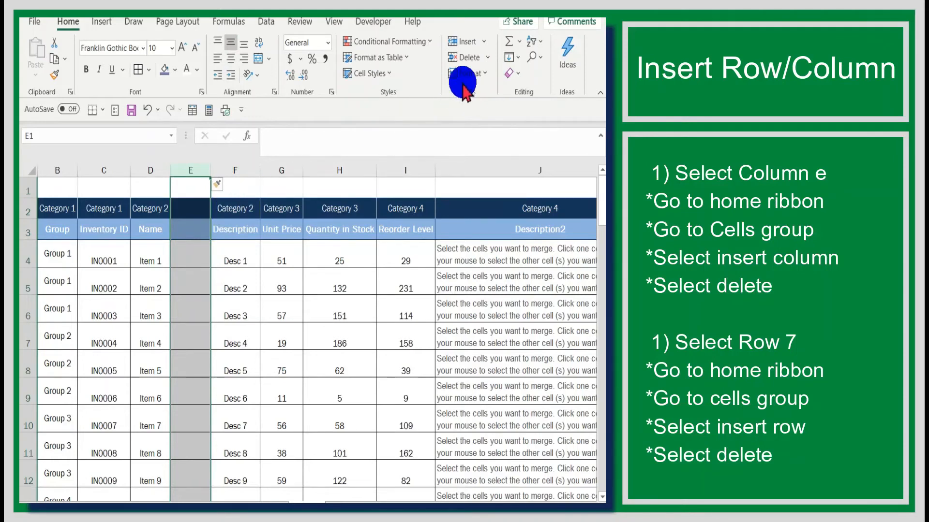
pyautogui.click(471, 60)
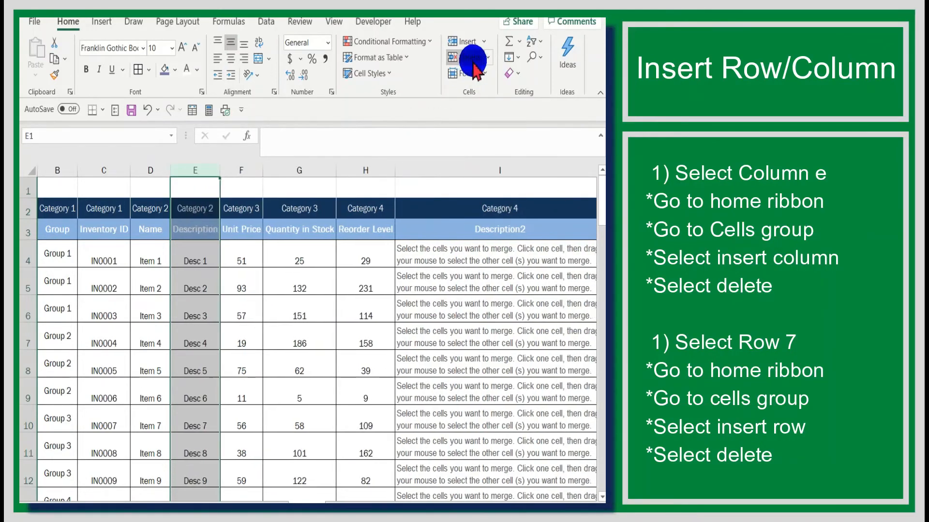
pyautogui.click(490, 57)
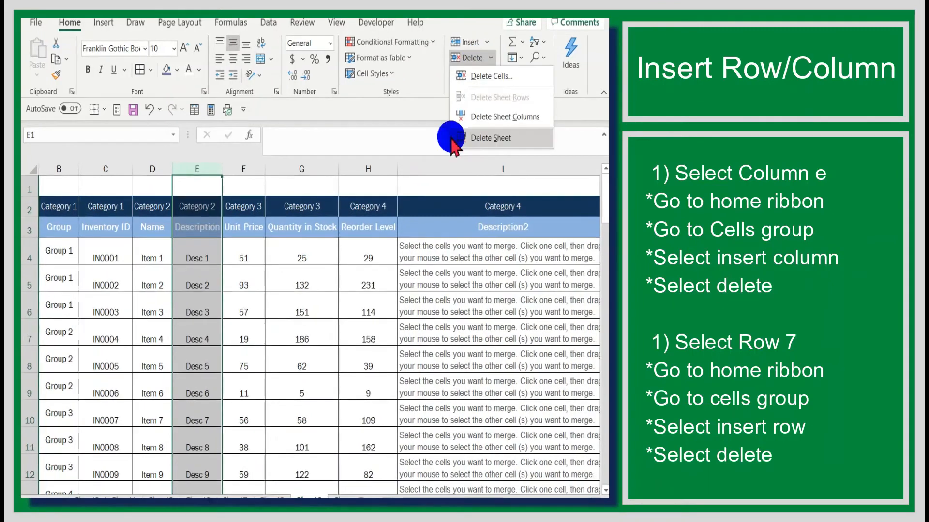
# - Insert a blank row above row 7, delete the inserted row, and deselect by selecting cell G7
pyautogui.click(30, 340)
pyautogui.click(29, 340)
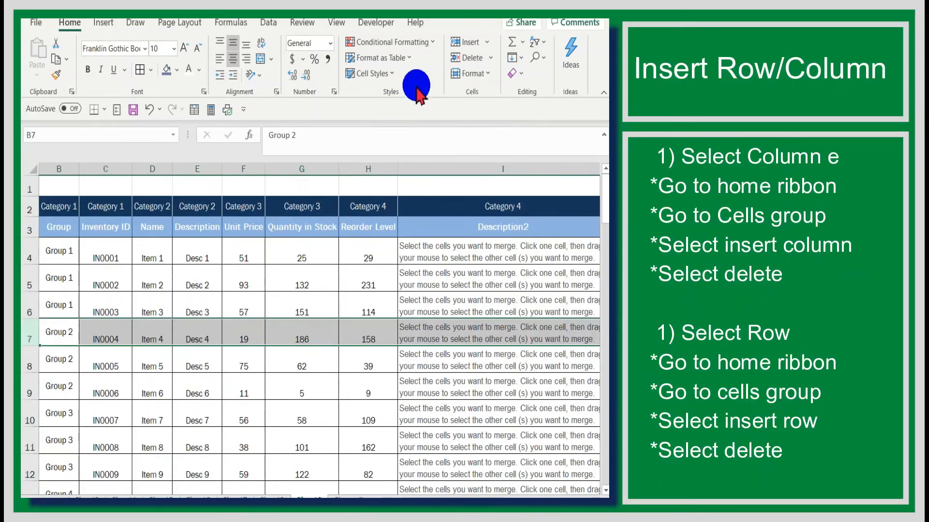
pyautogui.click(487, 42)
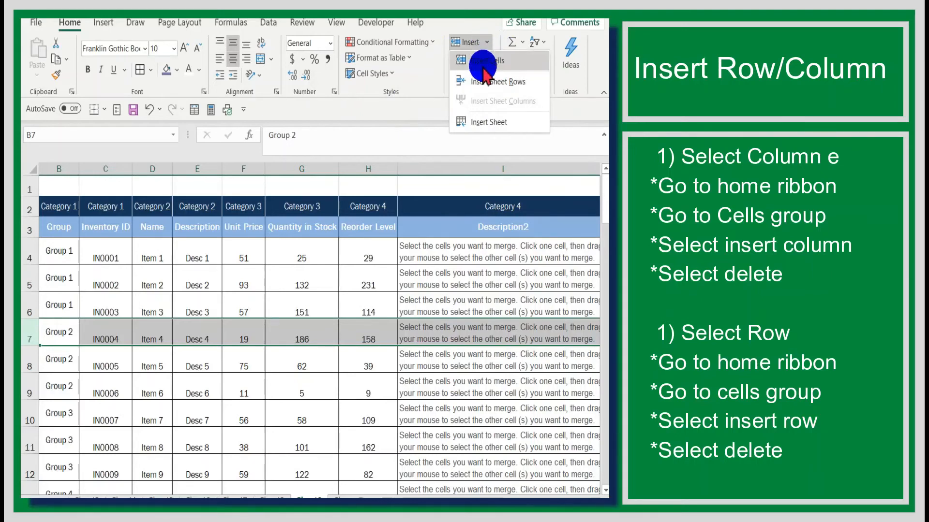
pyautogui.click(467, 27)
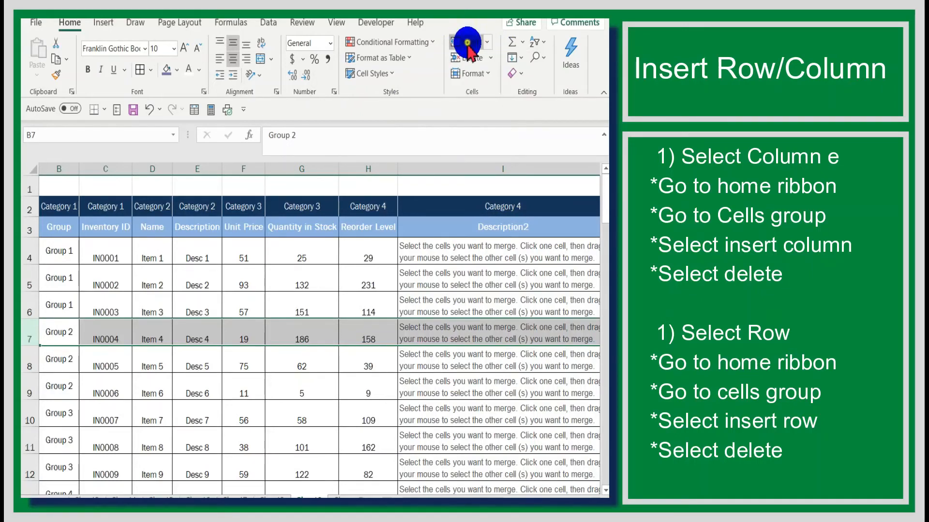
pyautogui.click(467, 42)
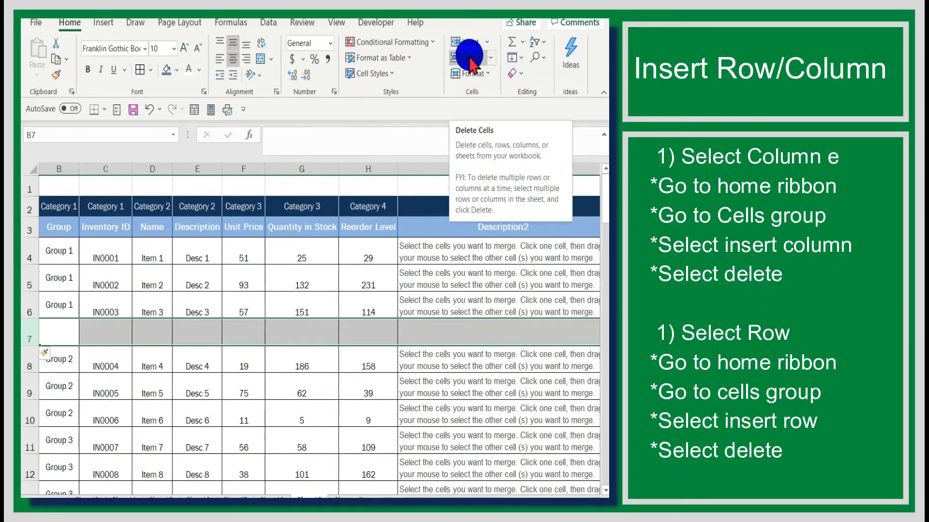
pyautogui.click(469, 57)
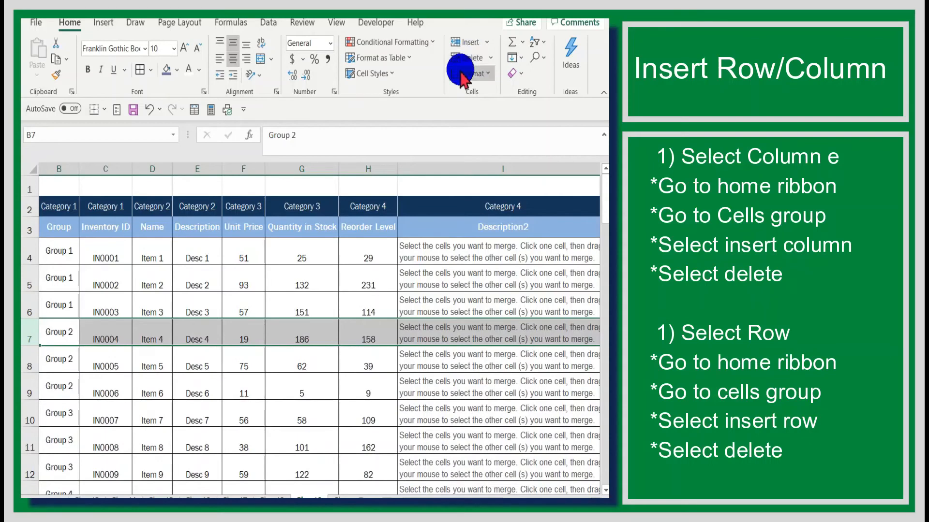
pyautogui.click(308, 332)
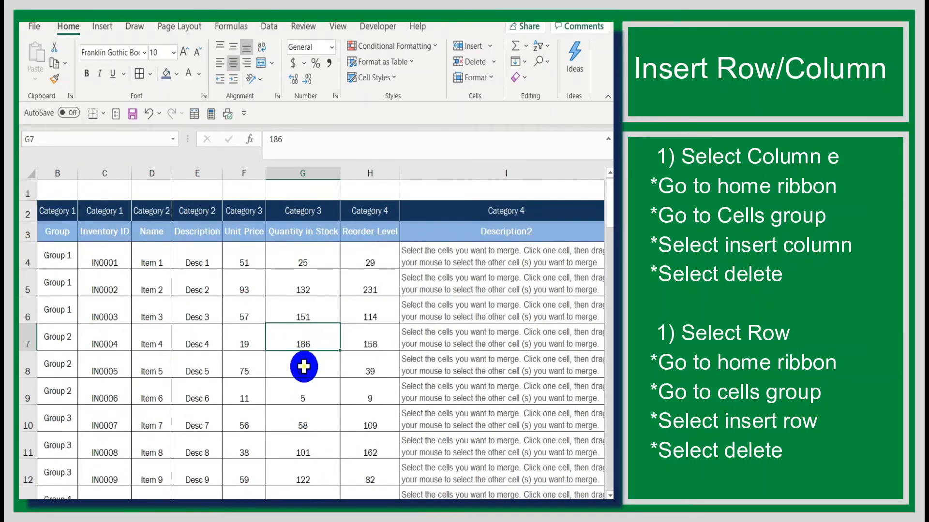
# - Insert a blank cell at G8 in the Quantity in Stock column, shifting cells down, and delete the inserted cell
pyautogui.click(303, 367)
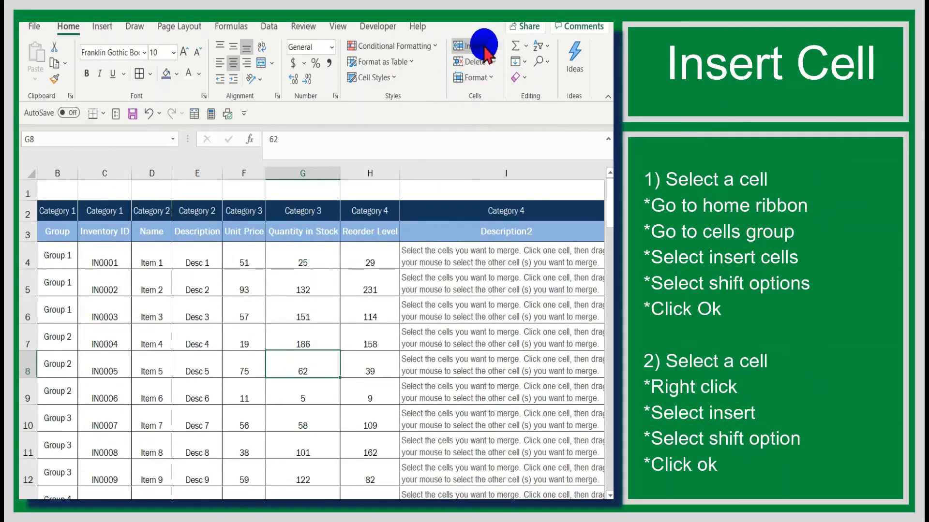
pyautogui.click(489, 45)
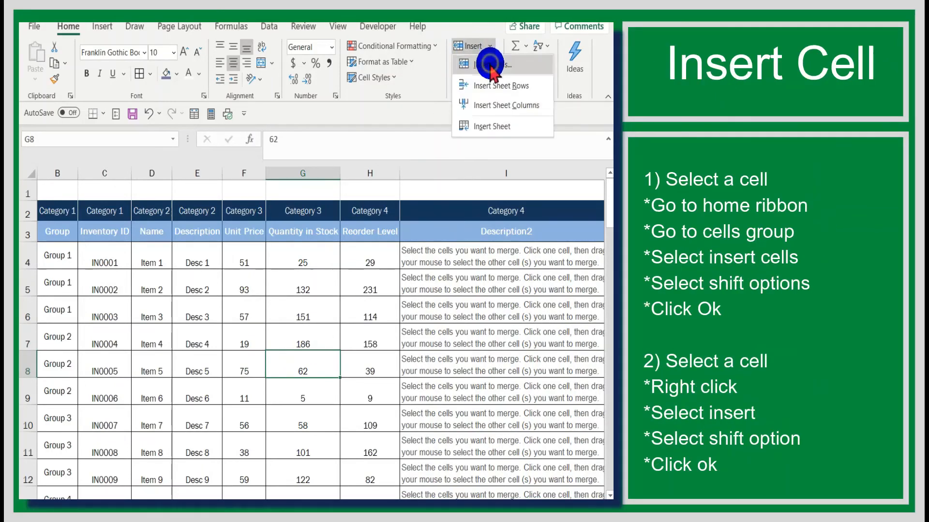
pyautogui.click(490, 64)
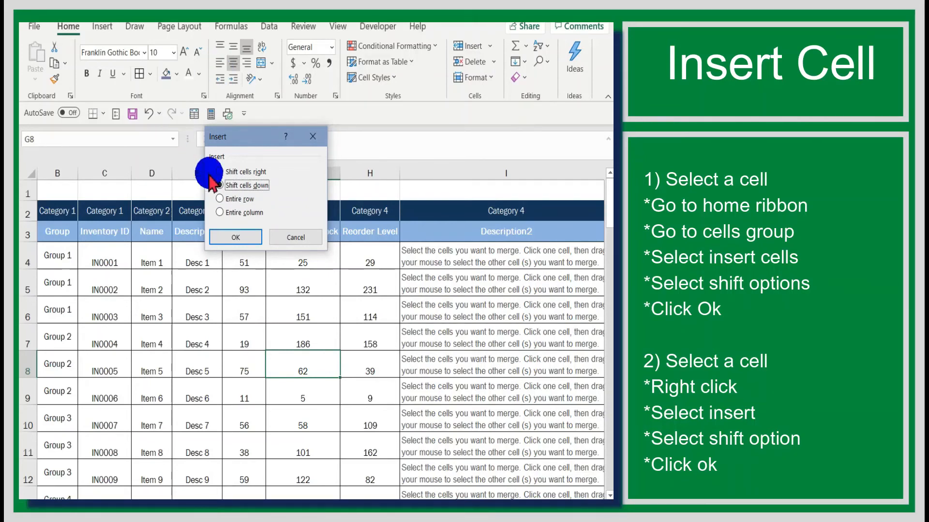
pyautogui.click(245, 238)
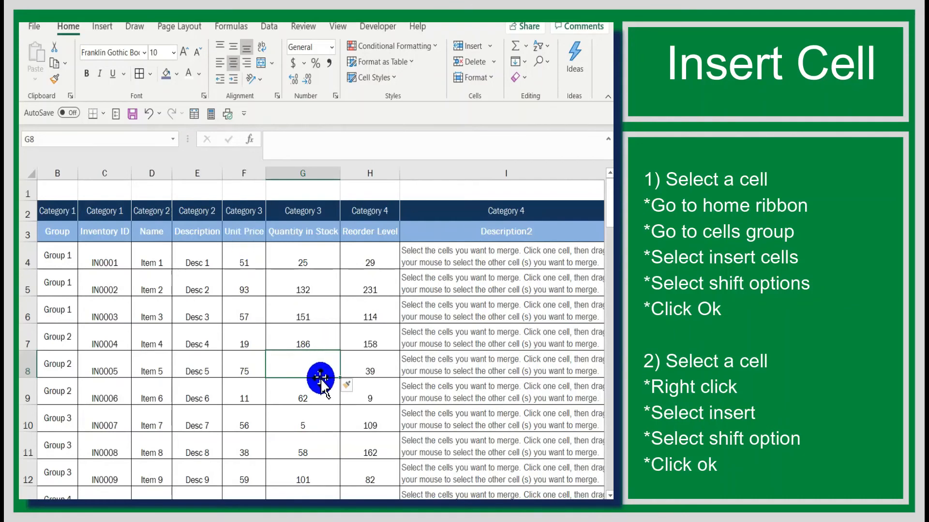
pyautogui.scroll(-3, 327, 398)
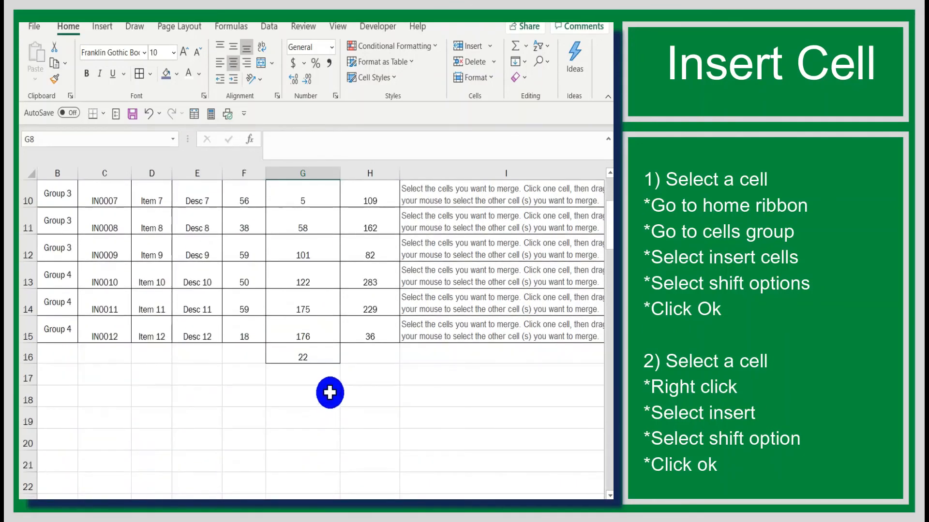
pyautogui.scroll(3, 326, 390)
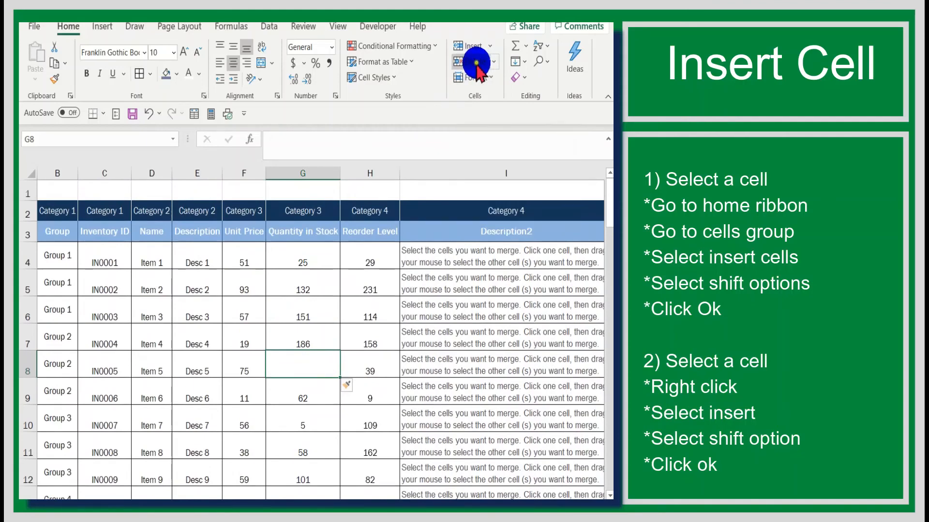
pyautogui.scroll(-2, 385, 300)
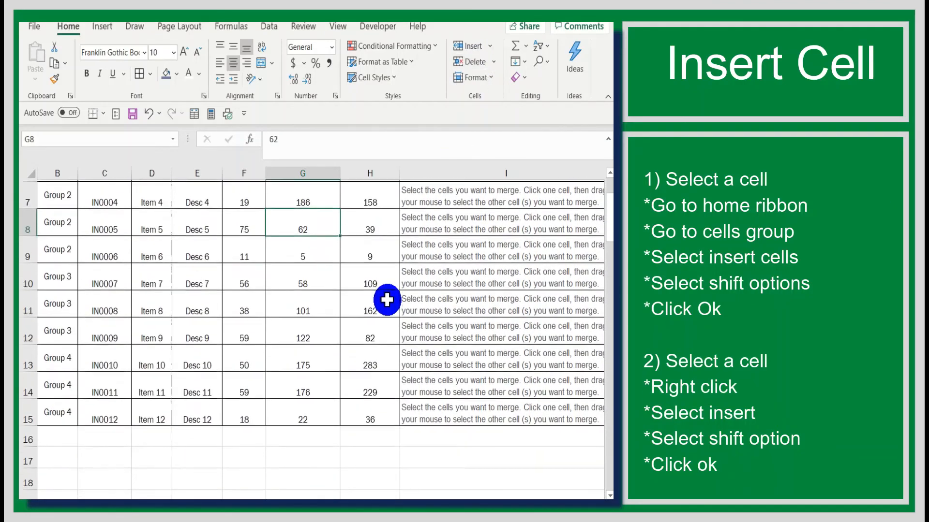
pyautogui.scroll(1, 386, 299)
pyautogui.scroll(1, 387, 299)
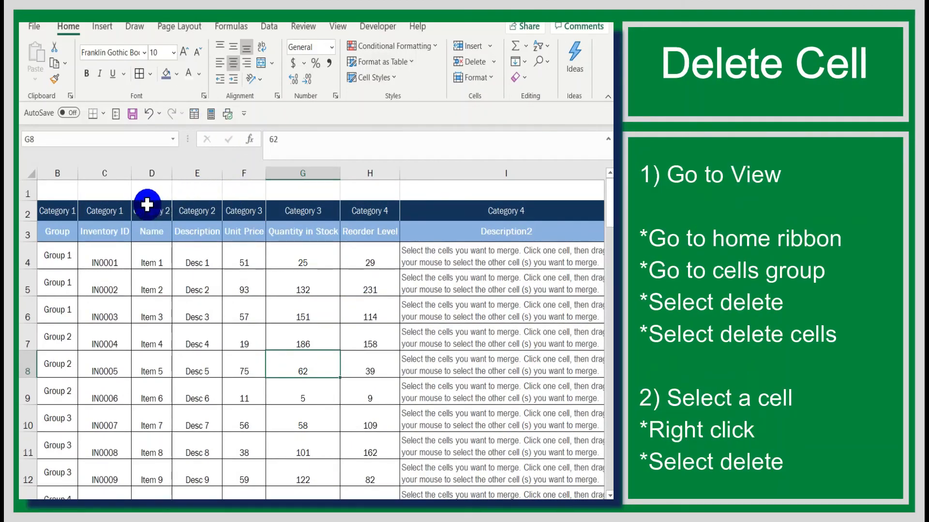
# - Hide the worksheet's gridlines and check the empty rows below the inventory table
pyautogui.scroll(-2, 415, 243)
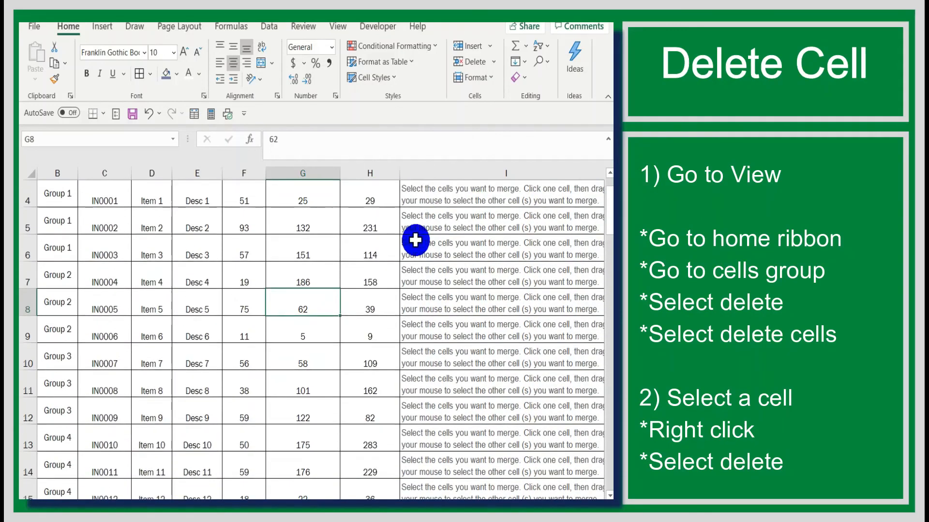
pyautogui.scroll(-2, 330, 297)
pyautogui.scroll(3, 300, 303)
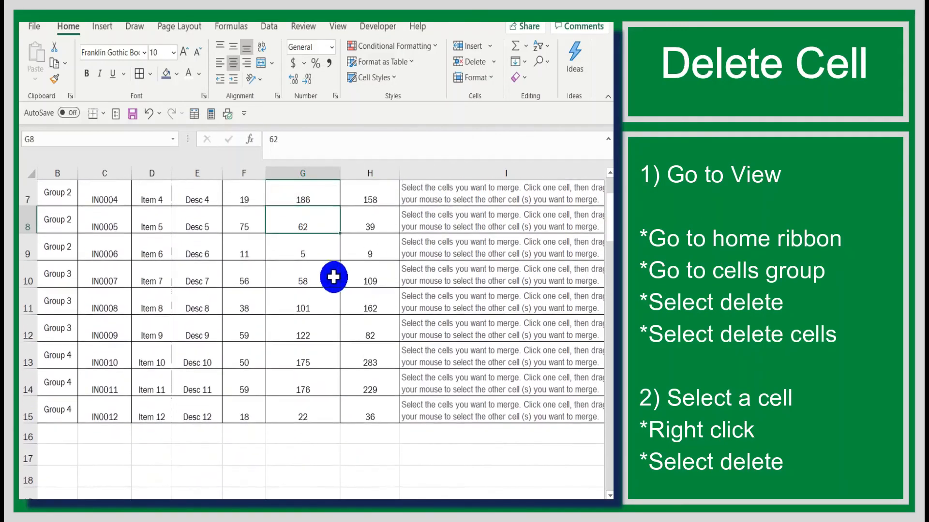
pyautogui.click(334, 28)
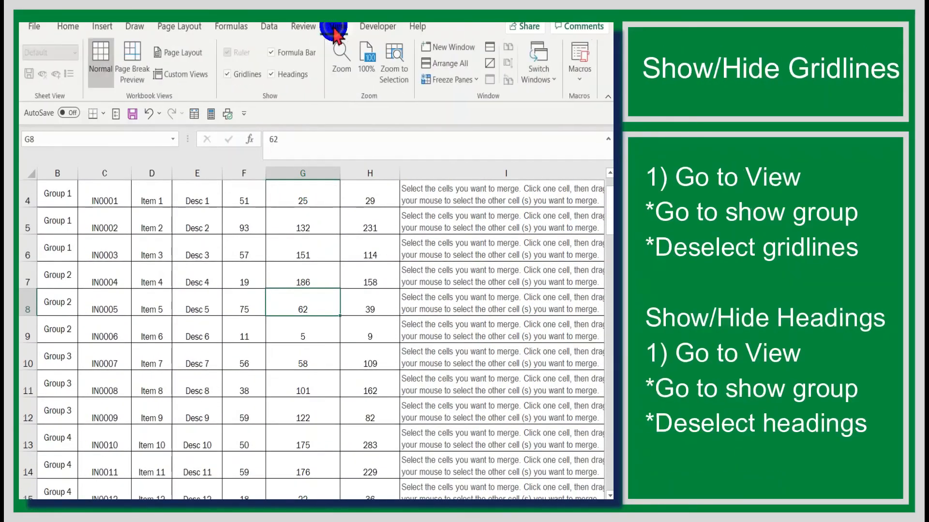
pyautogui.click(232, 75)
pyautogui.scroll(-3, 296, 232)
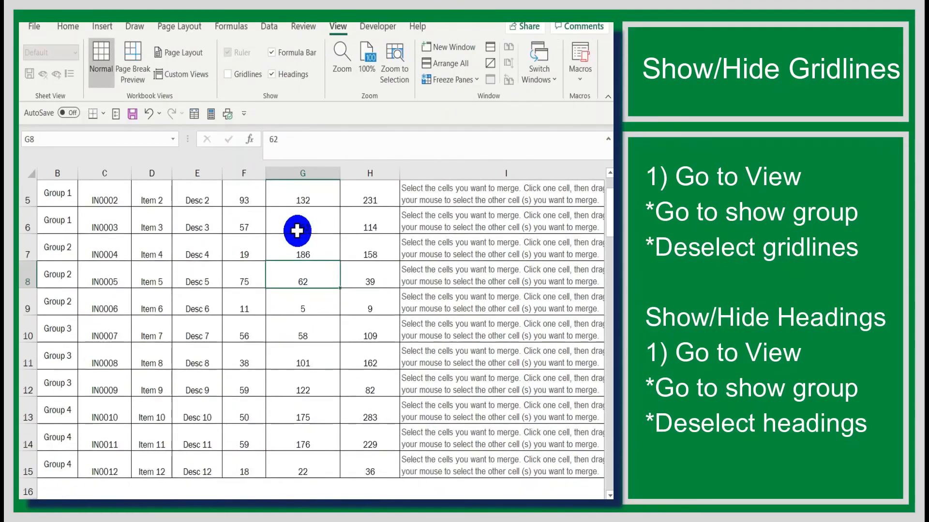
pyautogui.scroll(-1, 297, 233)
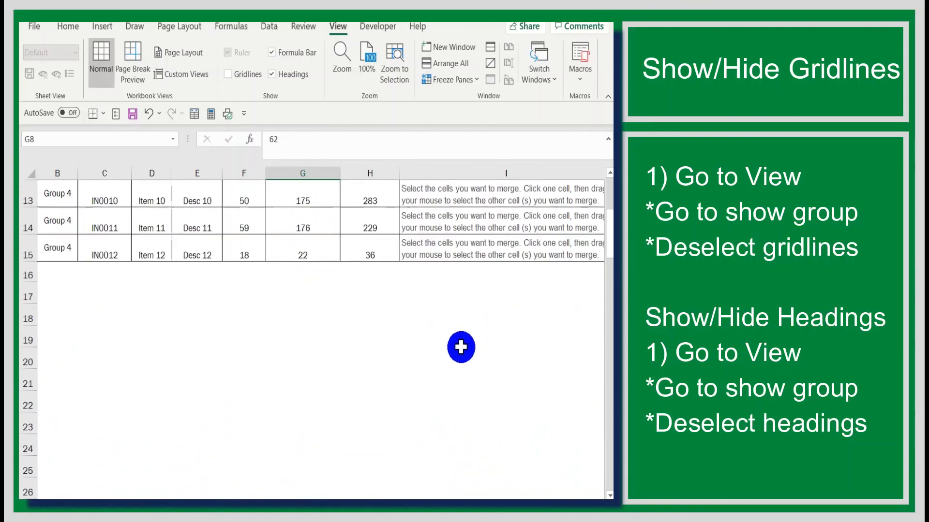
# - Hide the worksheet's row and column headings and bring the full table width into view
pyautogui.scroll(1, 460, 343)
pyautogui.scroll(3, 459, 340)
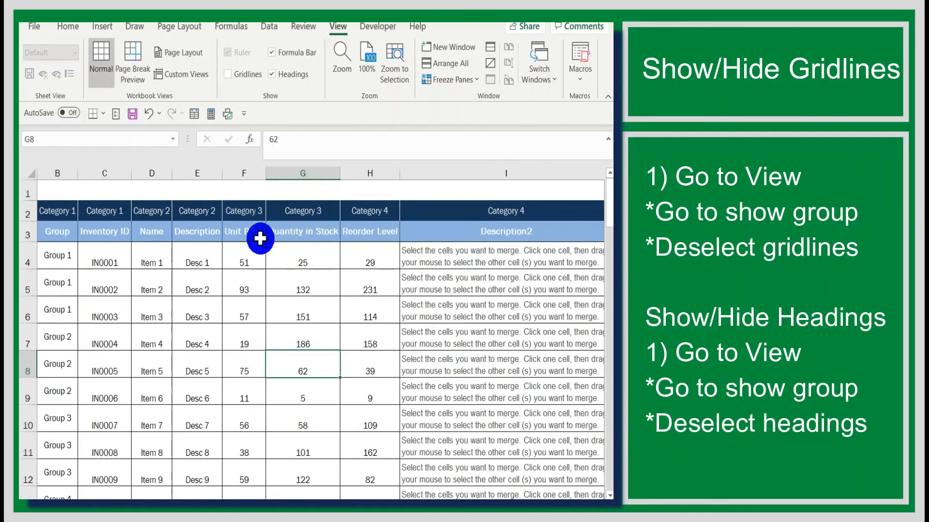
pyautogui.click(272, 75)
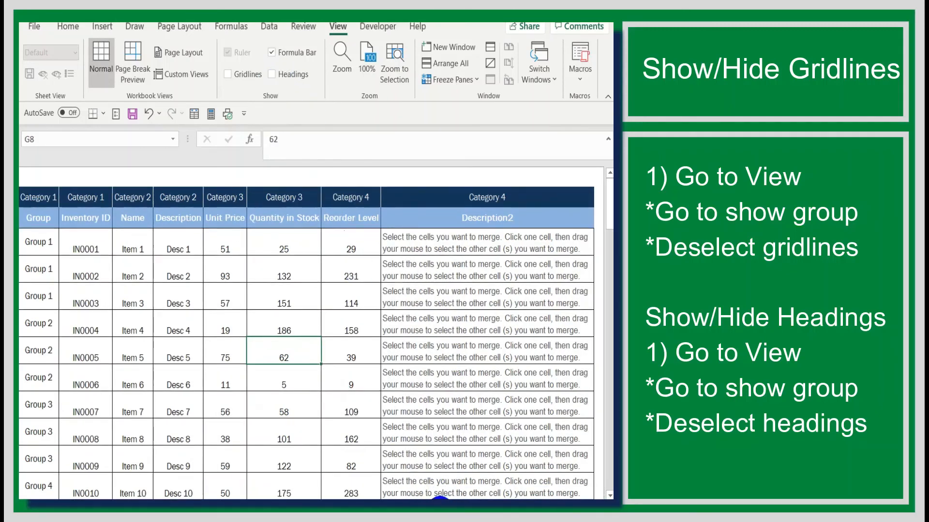
pyautogui.moveTo(440, 499); pyautogui.dragTo(401, 496)
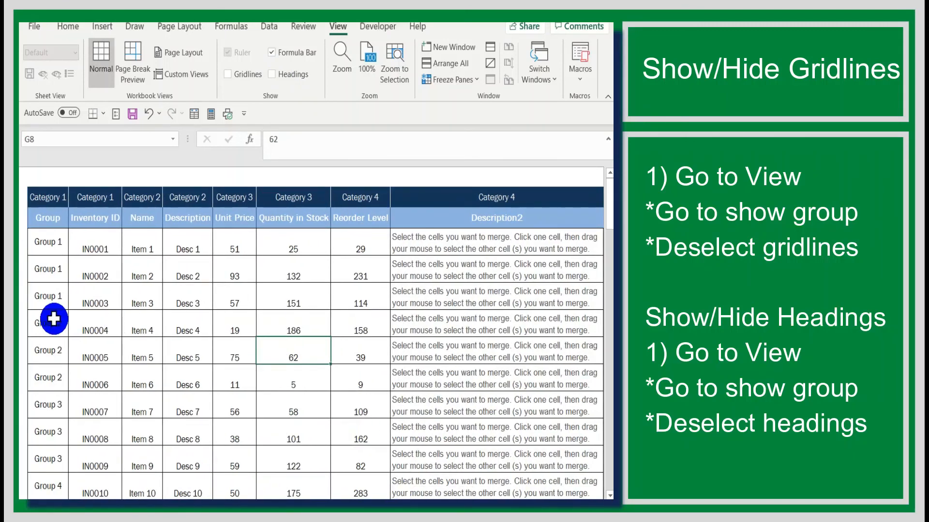